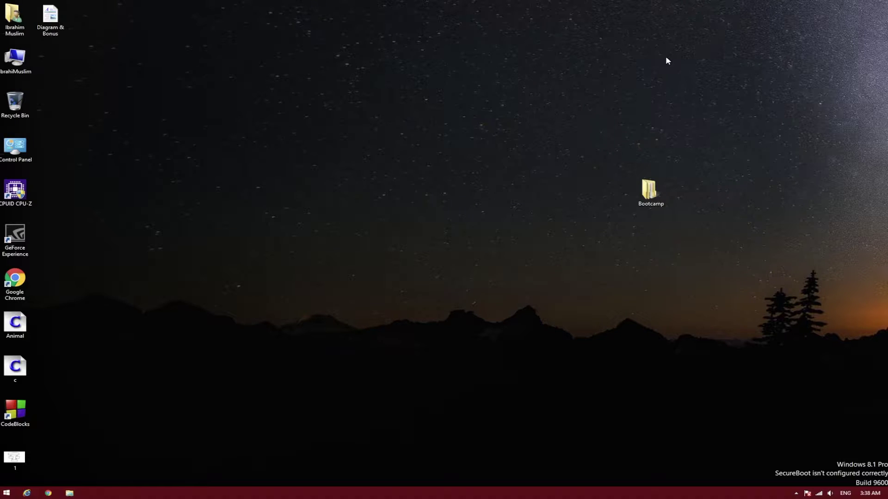
Step: Open the Os X (L:) drive's properties from This PC, showing HFS with 11.6 GB free of 74.0 GB
{"action": "double_click", "coordinate": [15, 59]}
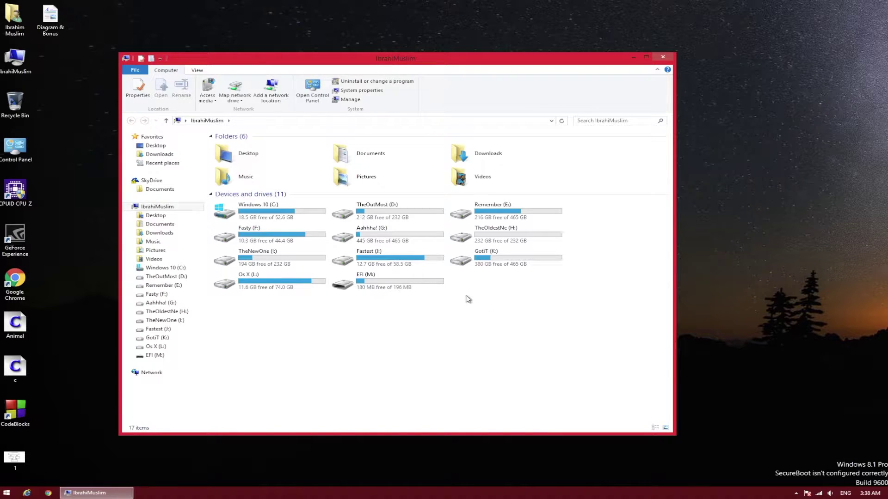
{"action": "right_click", "coordinate": [270, 287]}
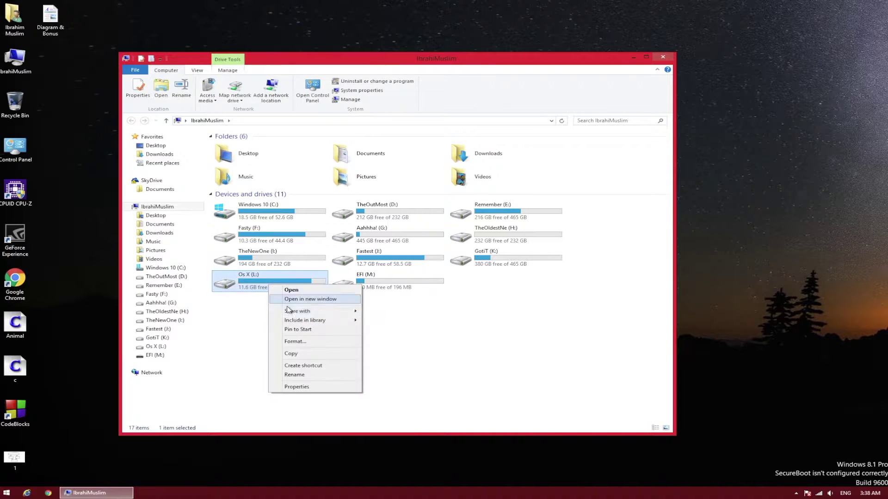
{"action": "left_click", "coordinate": [307, 387]}
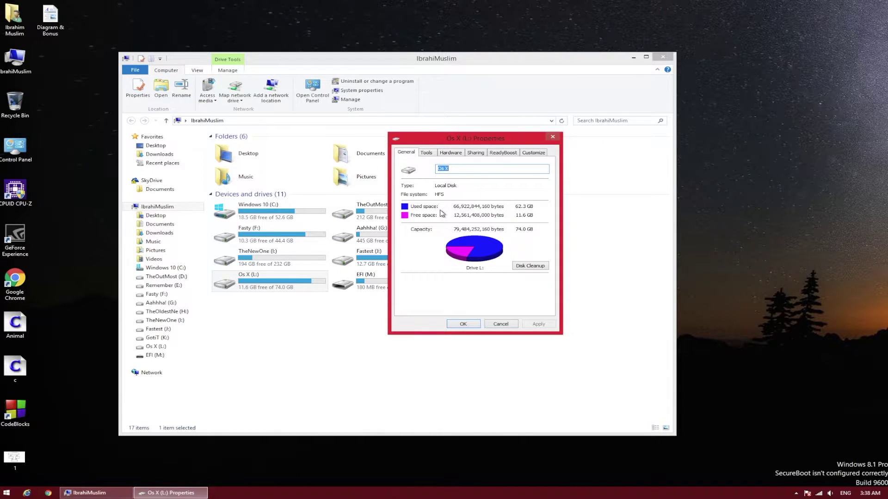
{"action": "left_click_drag", "start_coordinate": [436, 196], "coordinate": [501, 188]}
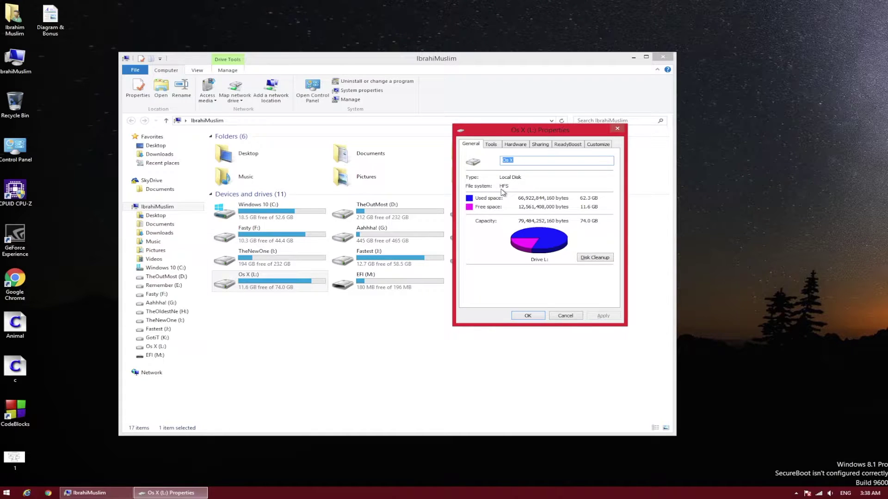
Step: Check that the Boot Camp tray app reports version 6.0, then close the About window
{"action": "left_click", "coordinate": [795, 493]}
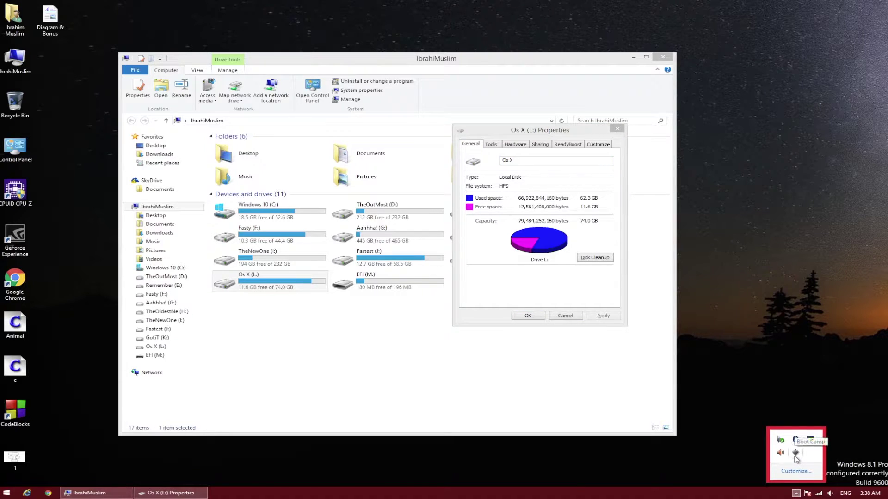
{"action": "right_click", "coordinate": [796, 457]}
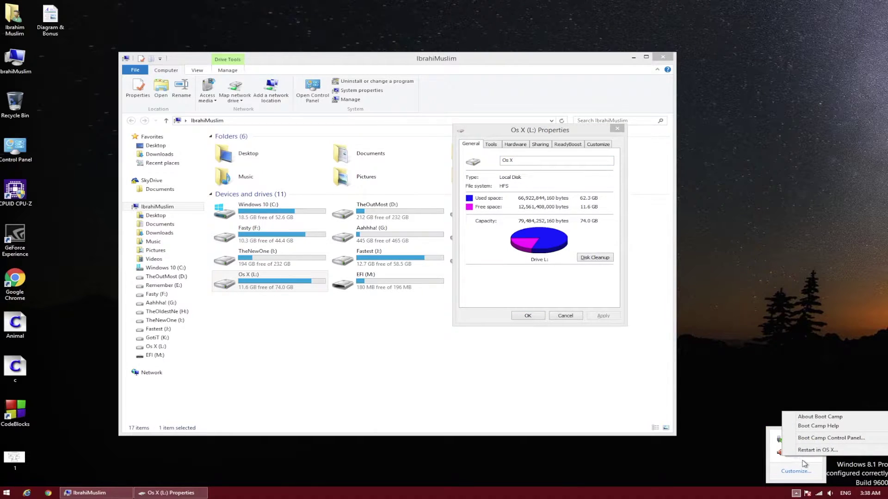
{"action": "left_click", "coordinate": [812, 416]}
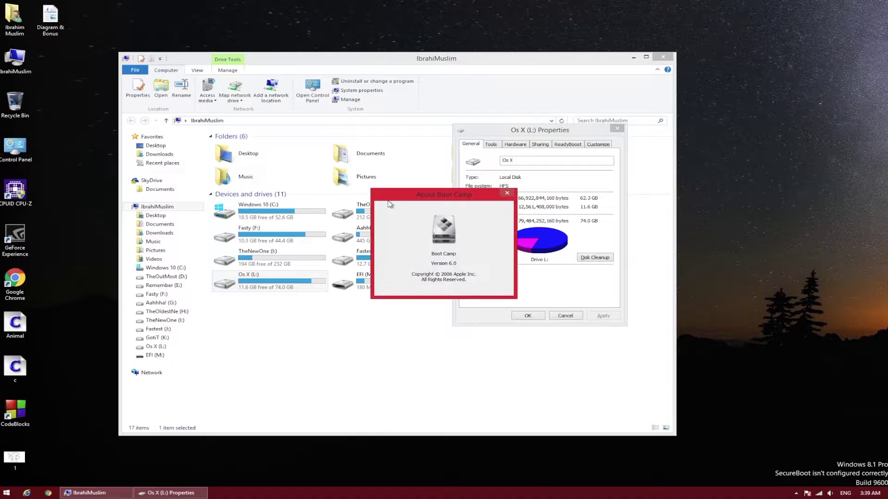
{"action": "left_click_drag", "start_coordinate": [460, 196], "coordinate": [379, 171]}
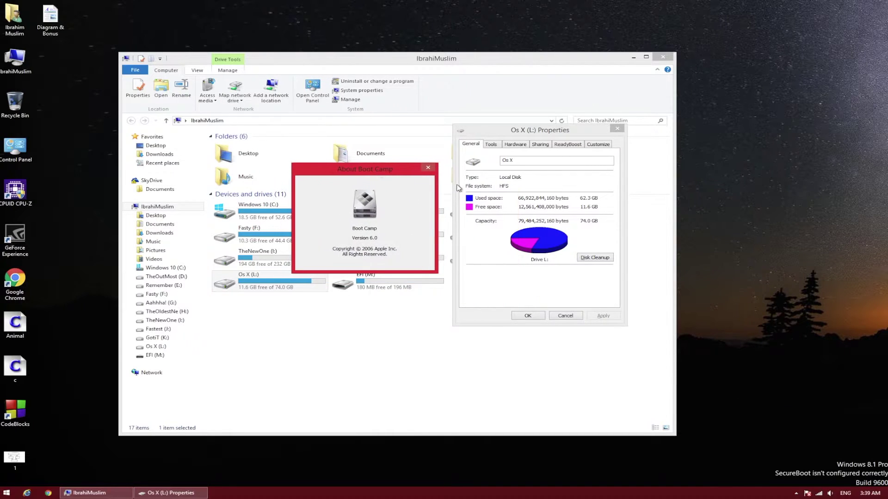
{"action": "left_click", "coordinate": [429, 174]}
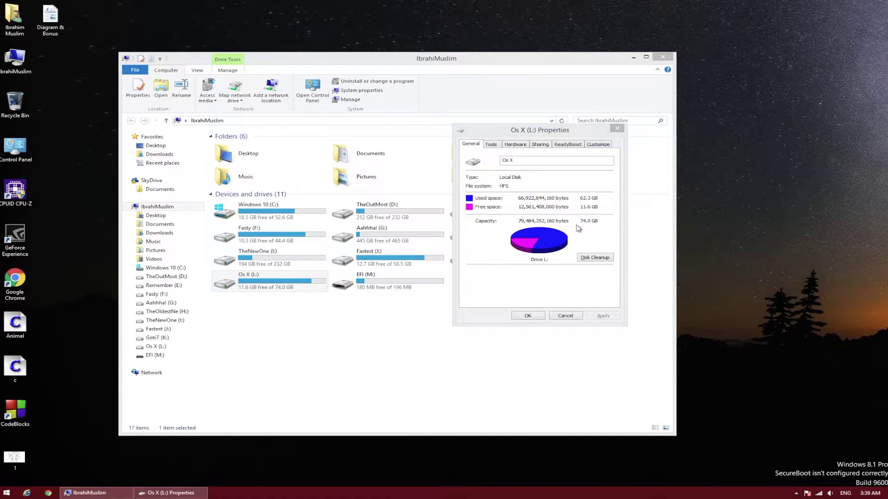
Step: Close the drive properties and browse the folders on the Os X (L:) drive
{"action": "left_click", "coordinate": [617, 129]}
{"action": "double_click", "coordinate": [244, 297]}
{"action": "right_click", "coordinate": [310, 225]}
{"action": "right_click", "coordinate": [572, 268]}
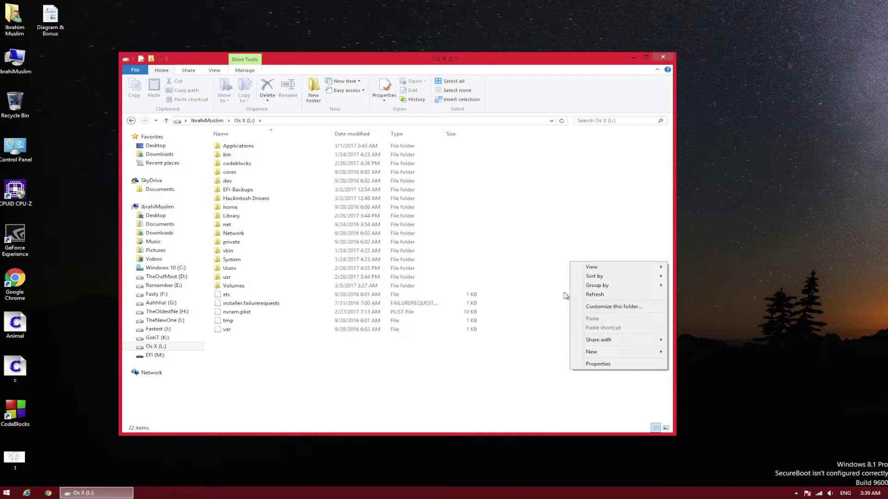
{"action": "left_click", "coordinate": [468, 301]}
{"action": "right_click", "coordinate": [504, 207]}
{"action": "left_click", "coordinate": [528, 402]}
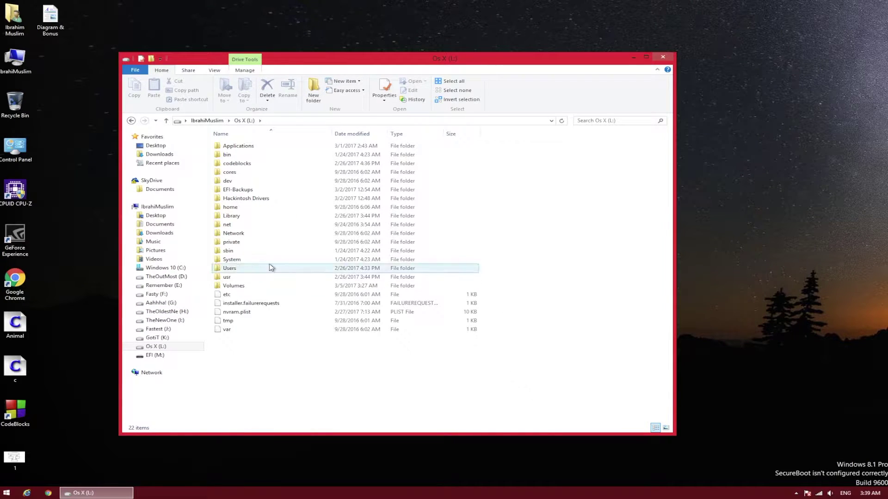
Step: Go back to This PC and open the computer's system properties (Windows 8.1 Pro, 20.0 GB RAM)
{"action": "left_click", "coordinate": [204, 120]}
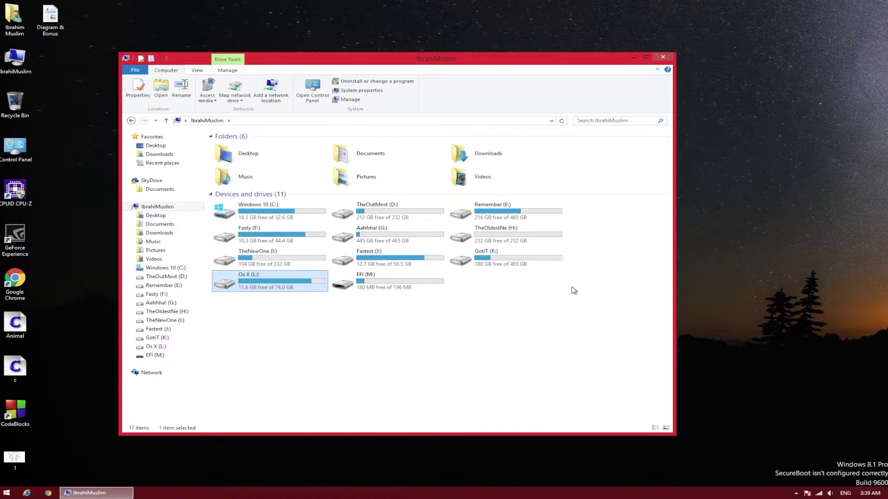
{"action": "right_click", "coordinate": [20, 56]}
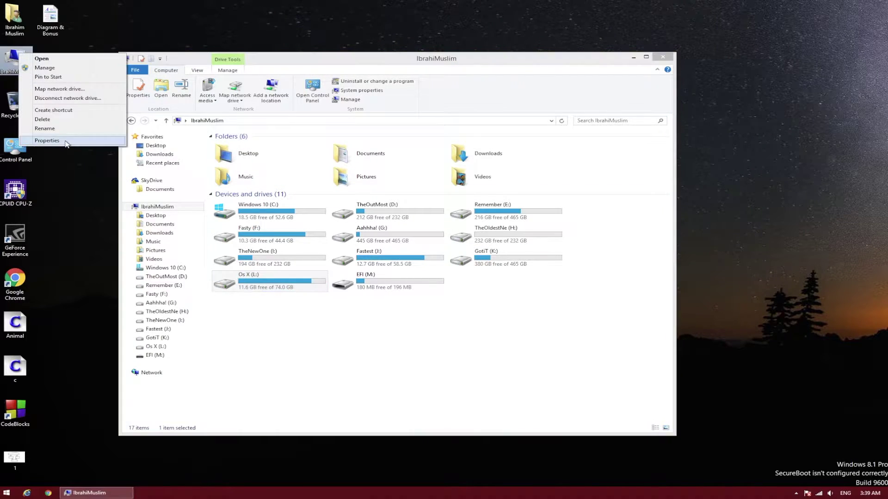
{"action": "left_click", "coordinate": [44, 141]}
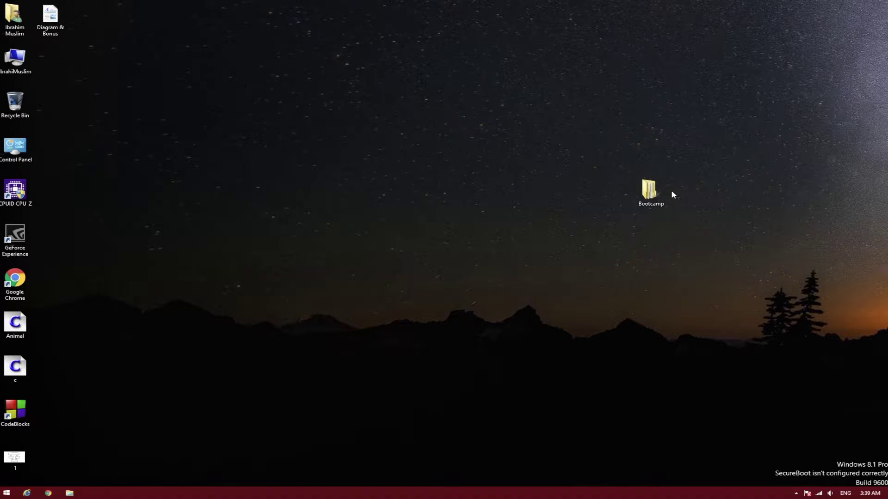
Step: Open the desktop Bootcamp folder and look over its DMIEDITWINGUI and BootCamp5.1.5640 zip files
{"action": "double_click", "coordinate": [649, 191]}
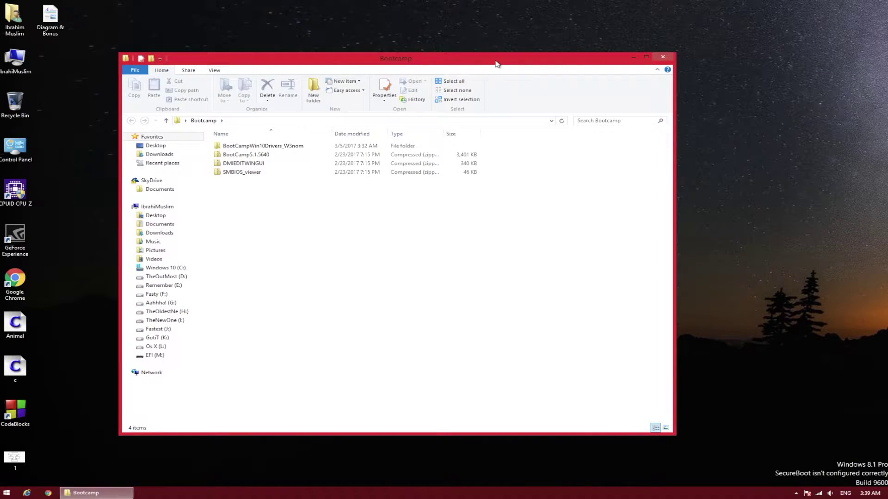
{"action": "left_click_drag", "start_coordinate": [497, 64], "coordinate": [607, 48]}
{"action": "left_click_drag", "start_coordinate": [337, 192], "coordinate": [394, 136]}
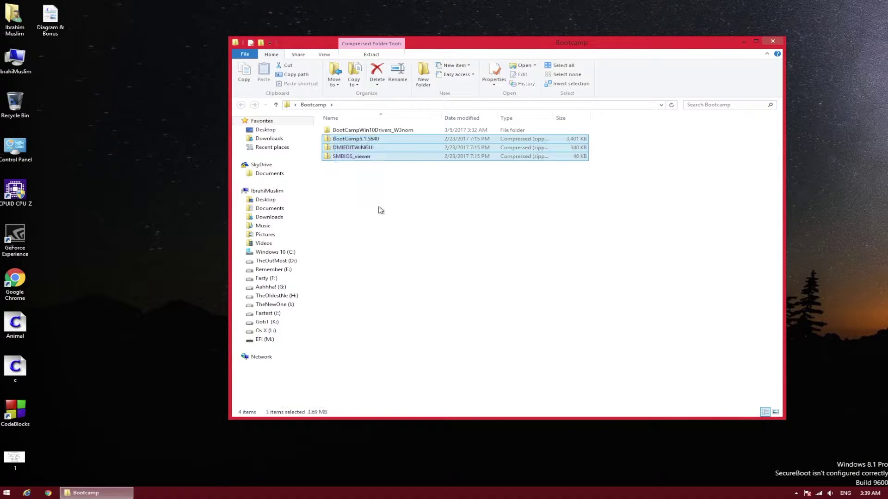
{"action": "left_click", "coordinate": [356, 169]}
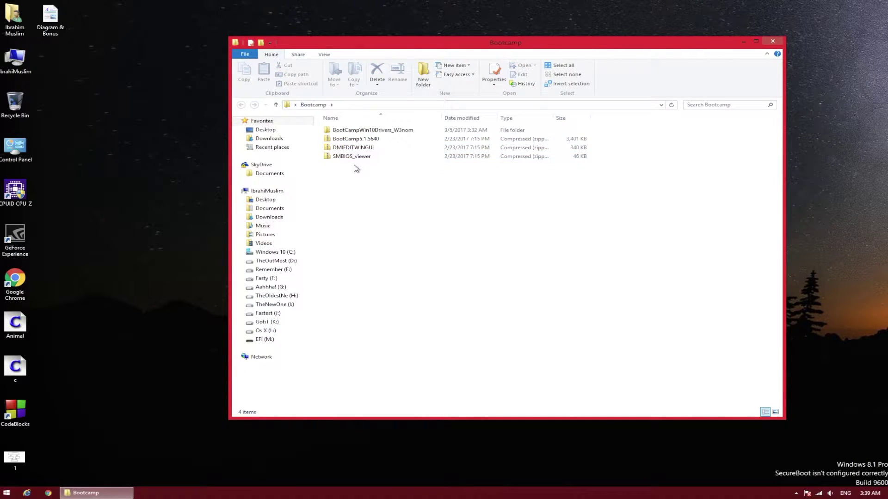
{"action": "left_click", "coordinate": [360, 148]}
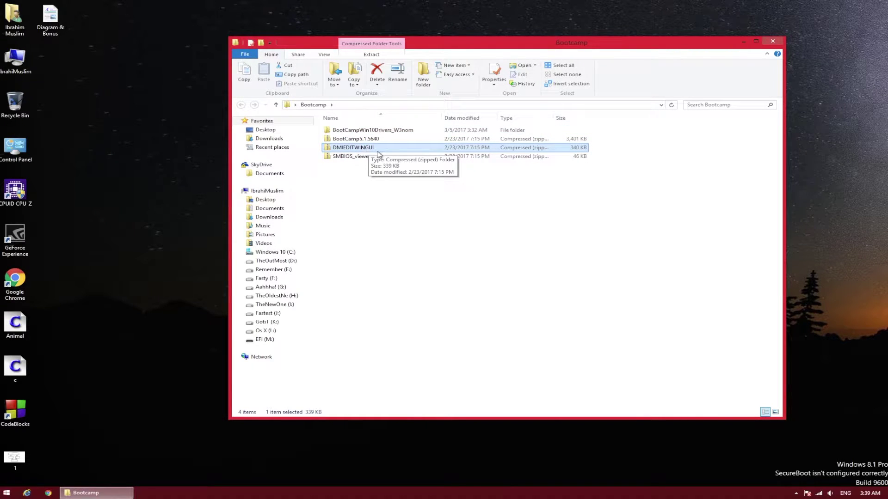
{"action": "left_click", "coordinate": [355, 139]}
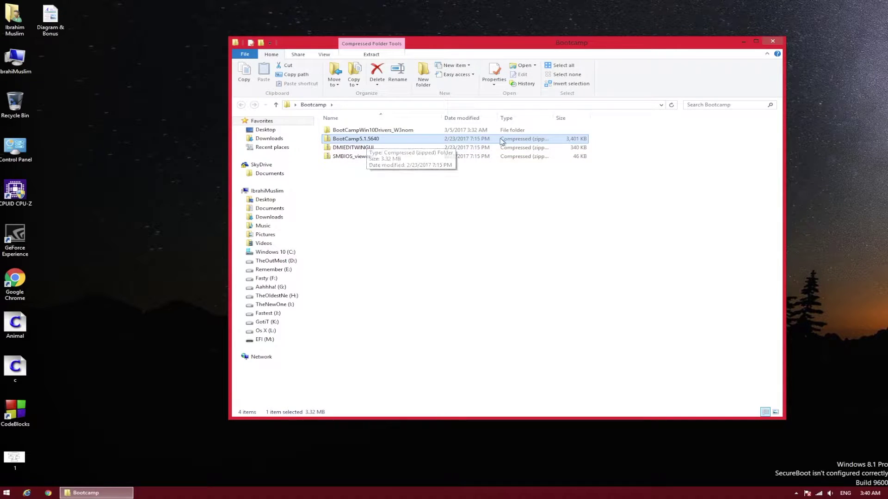
Step: Open BootCampWin10Drivers_W3nom and then its BootCamp subfolder
{"action": "left_click", "coordinate": [369, 131]}
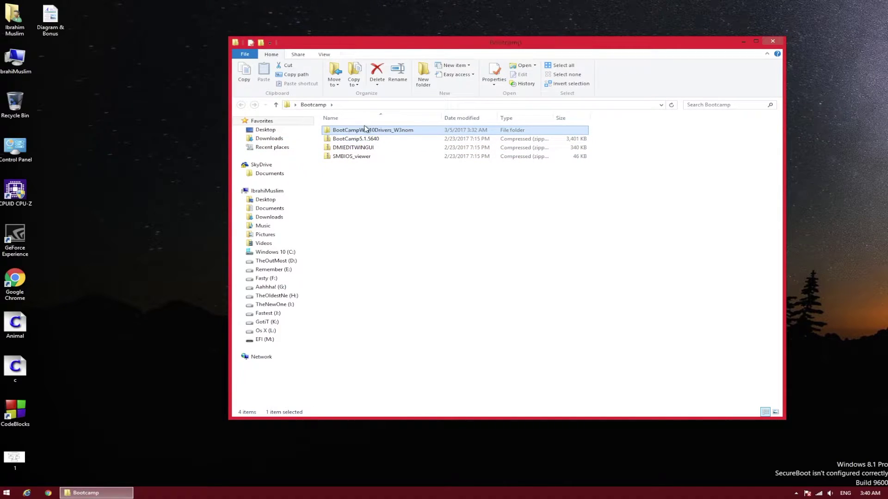
{"action": "double_click", "coordinate": [379, 132]}
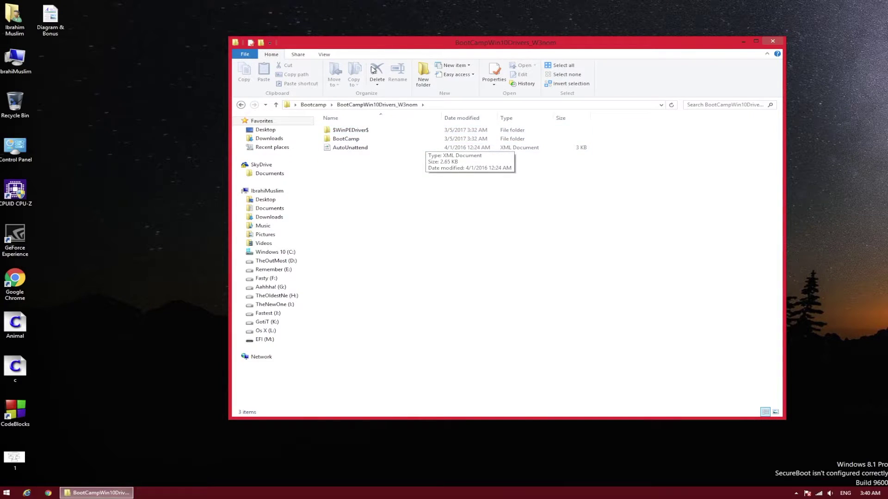
{"action": "left_click", "coordinate": [377, 141]}
{"action": "double_click", "coordinate": [384, 141]}
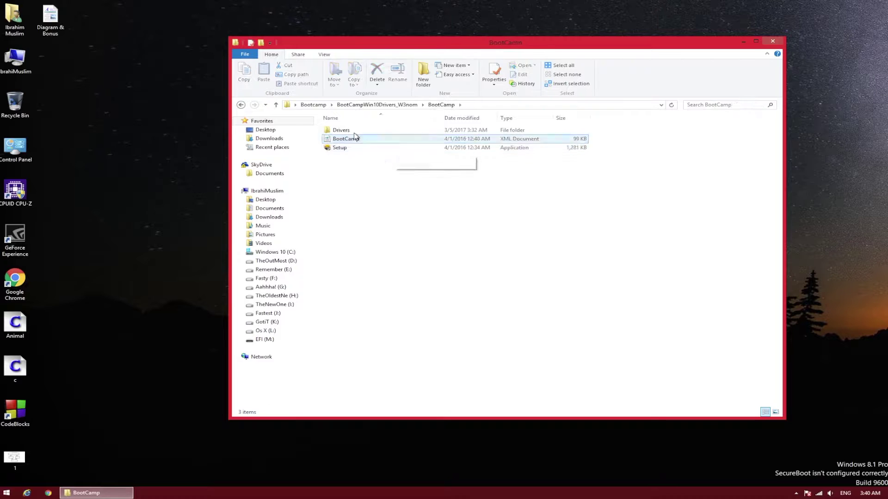
Step: Launch Boot Camp Setup with administrator rights, bringing up the Repair Installation wizard
{"action": "double_click", "coordinate": [362, 147]}
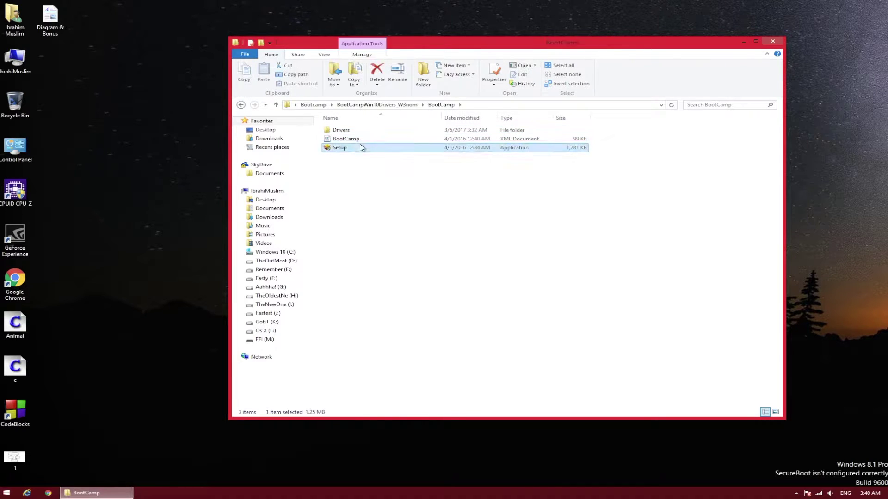
{"action": "left_click", "coordinate": [557, 278]}
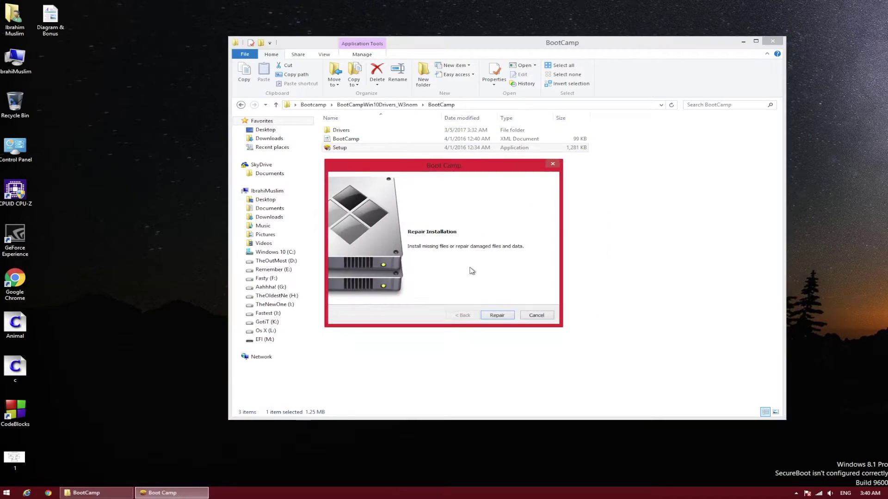
{"action": "left_click_drag", "start_coordinate": [503, 165], "coordinate": [536, 93]}
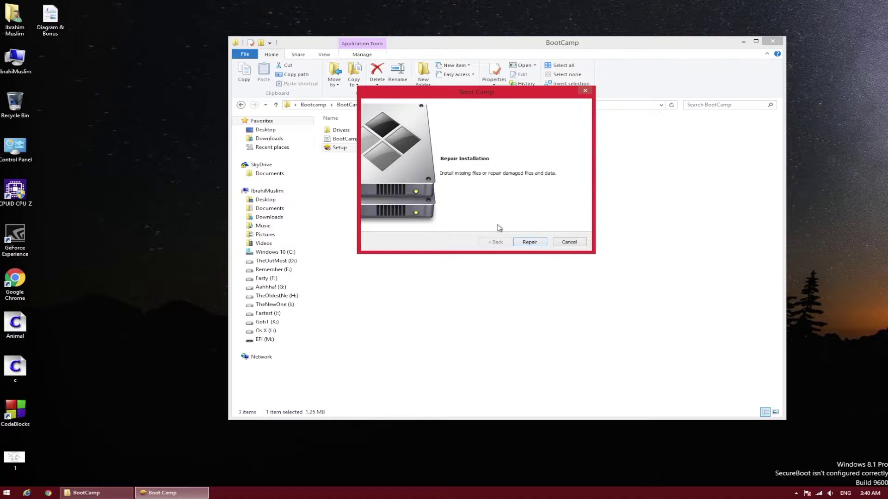
{"action": "left_click_drag", "start_coordinate": [502, 96], "coordinate": [484, 162]}
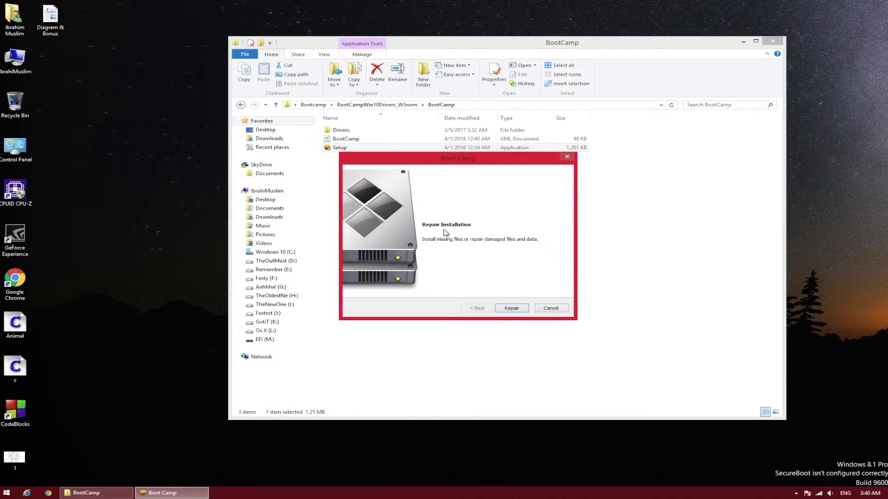
Step: Cancel the Boot Camp repair installation and return to the Bootcamp folder
{"action": "left_click", "coordinate": [561, 308]}
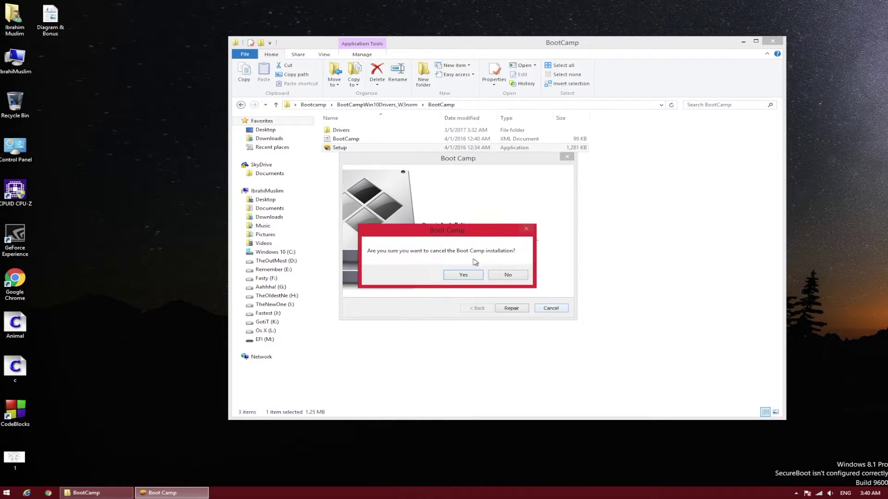
{"action": "left_click", "coordinate": [463, 275]}
{"action": "left_click", "coordinate": [325, 106]}
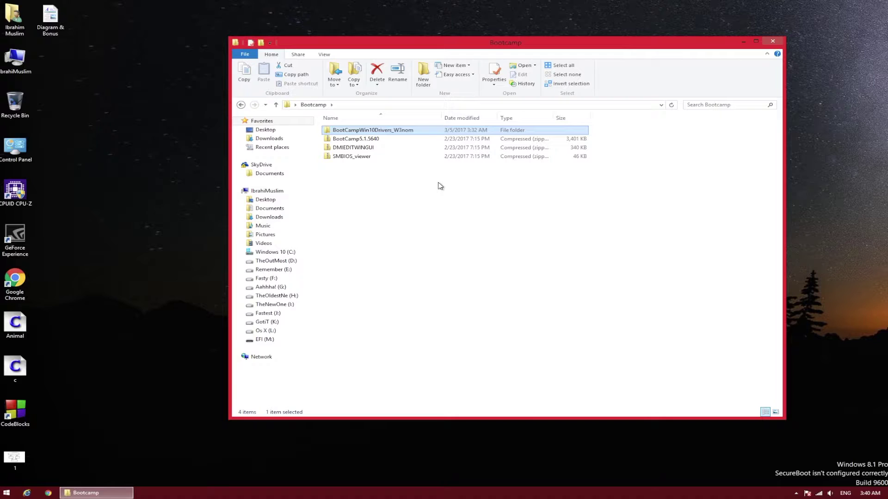
Step: Extract the zip archives, including SMBIOS_viewer, into folders inside Bootcamp
{"action": "left_click_drag", "start_coordinate": [410, 180], "coordinate": [354, 141]}
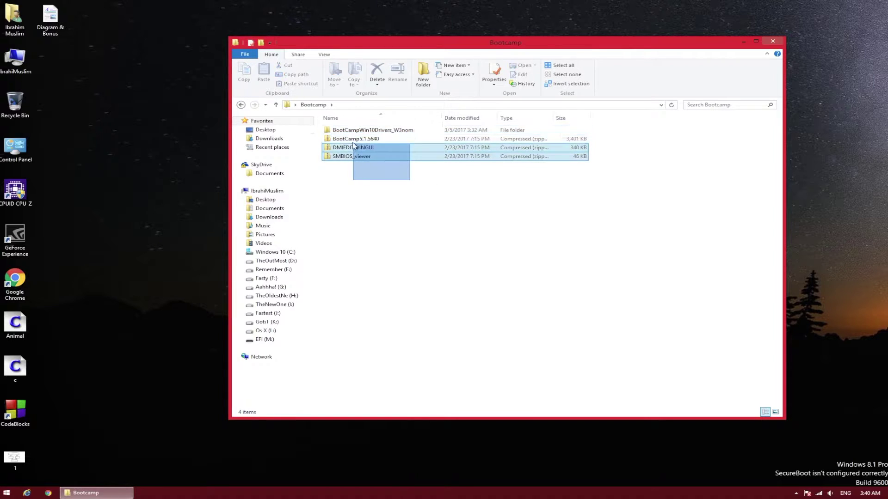
{"action": "right_click", "coordinate": [354, 138]}
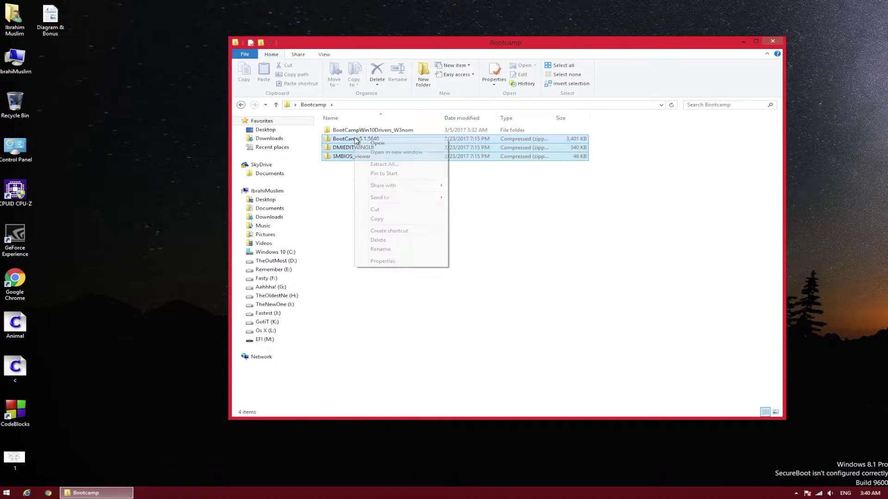
{"action": "left_click", "coordinate": [384, 164]}
{"action": "left_click", "coordinate": [530, 328]}
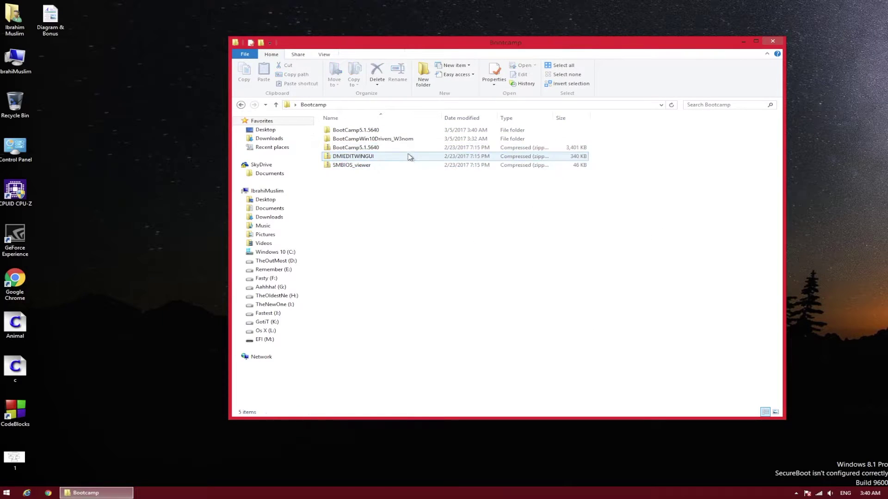
{"action": "left_click", "coordinate": [381, 189]}
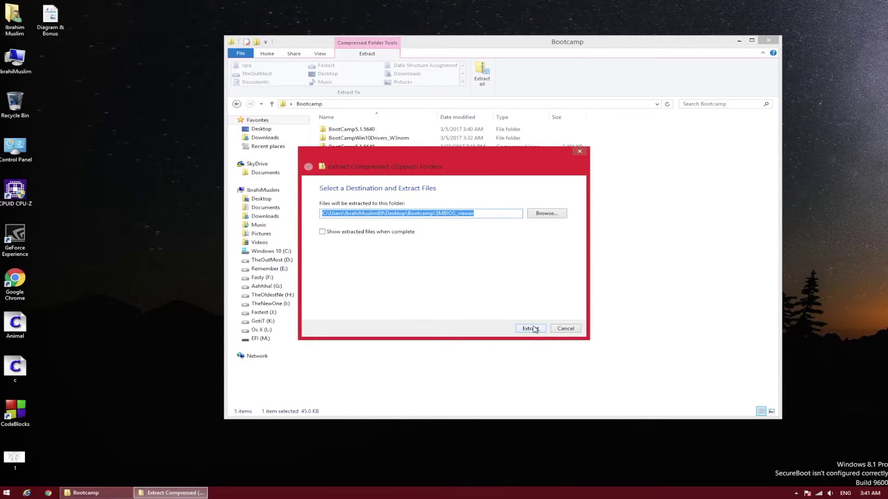
{"action": "left_click", "coordinate": [531, 329]}
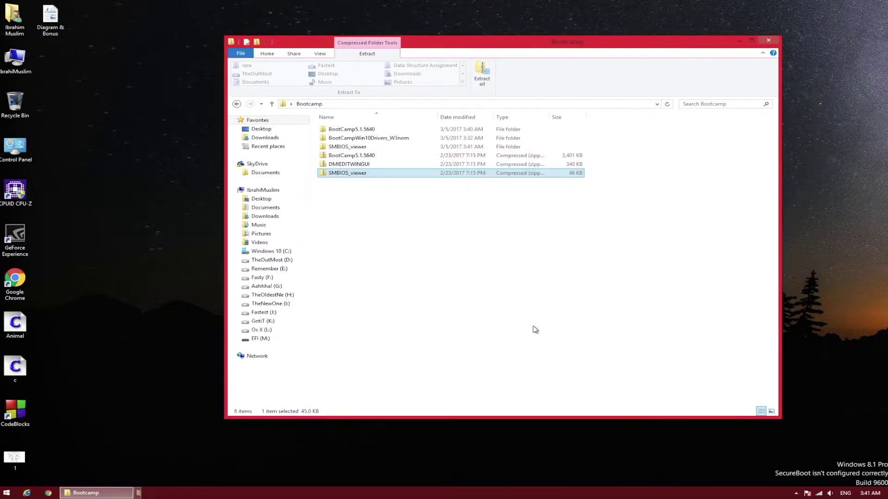
Step: Extract the DMIEDITWINGUI archive into its own DMIEDITWINGUI folder
{"action": "left_click", "coordinate": [356, 164]}
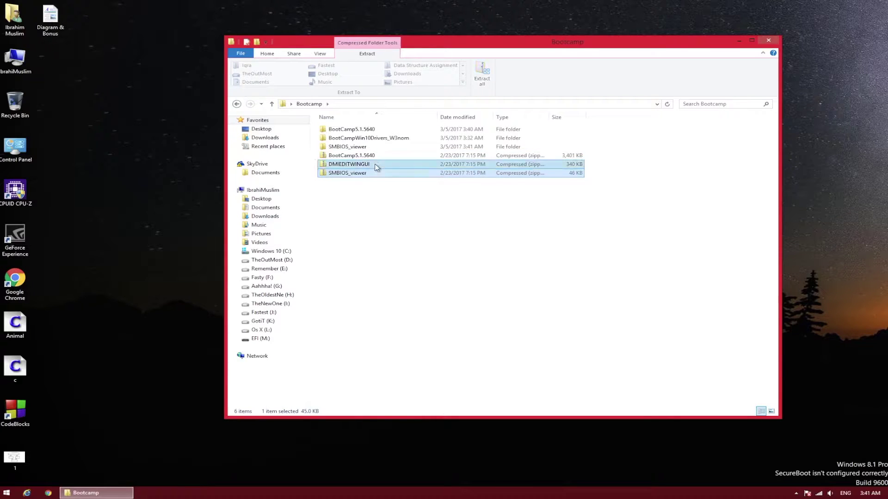
{"action": "left_click", "coordinate": [482, 74]}
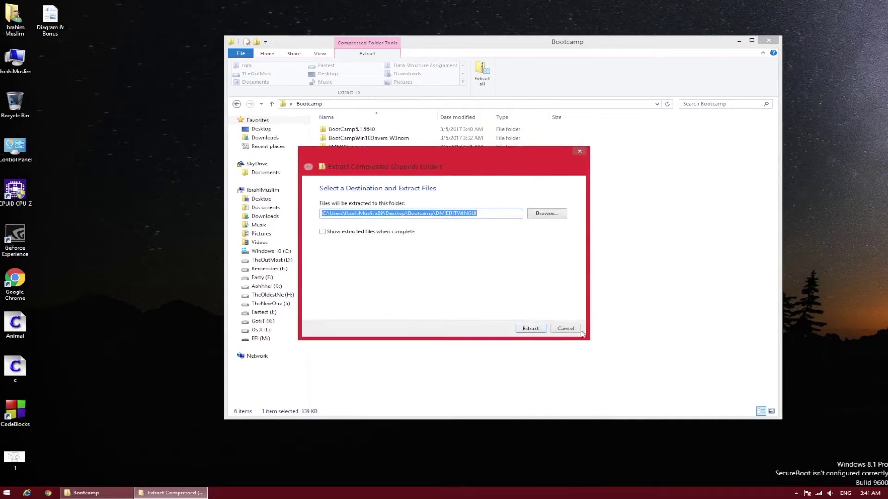
{"action": "left_click", "coordinate": [533, 330]}
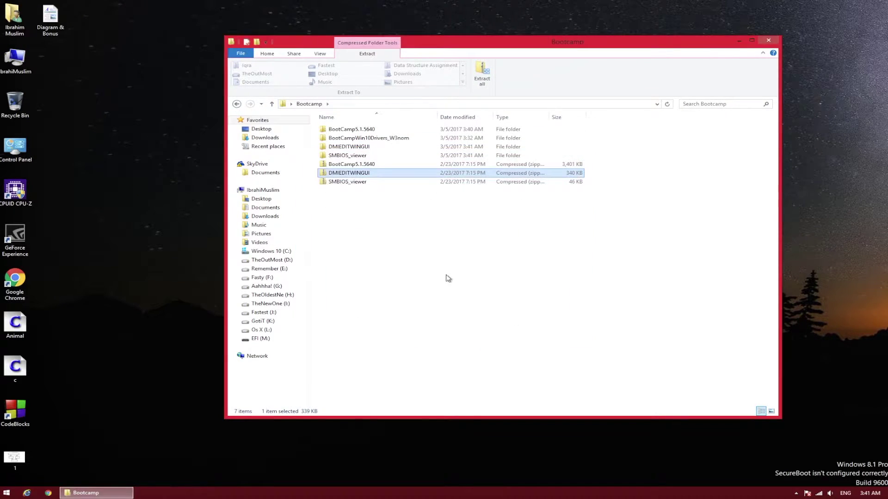
{"action": "left_click", "coordinate": [361, 165]}
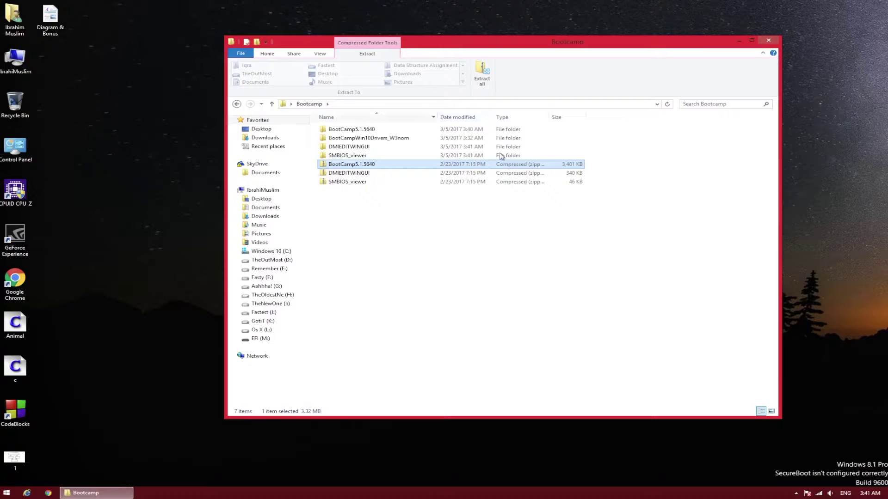
Step: Open the extracted DMIEDITWINGUI folder to check its files, then return to Bootcamp's seven items
{"action": "left_click_drag", "start_coordinate": [379, 220], "coordinate": [362, 163]}
{"action": "left_click", "coordinate": [335, 156]}
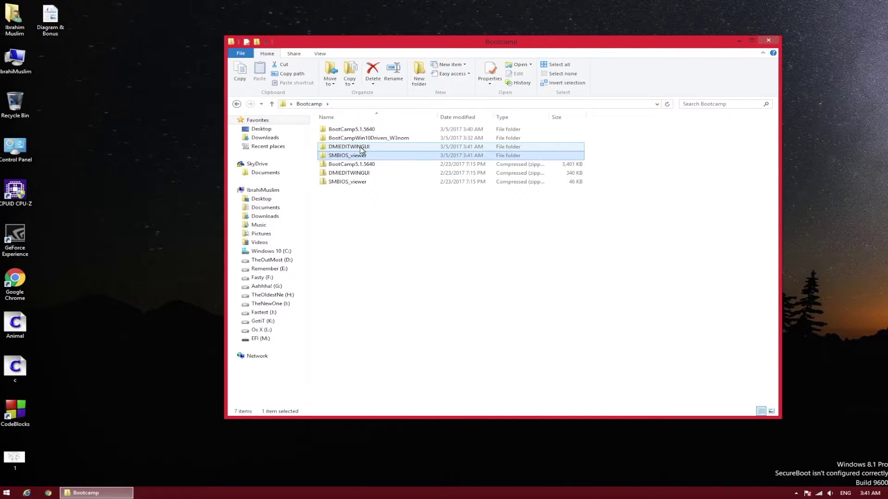
{"action": "double_click", "coordinate": [360, 147]}
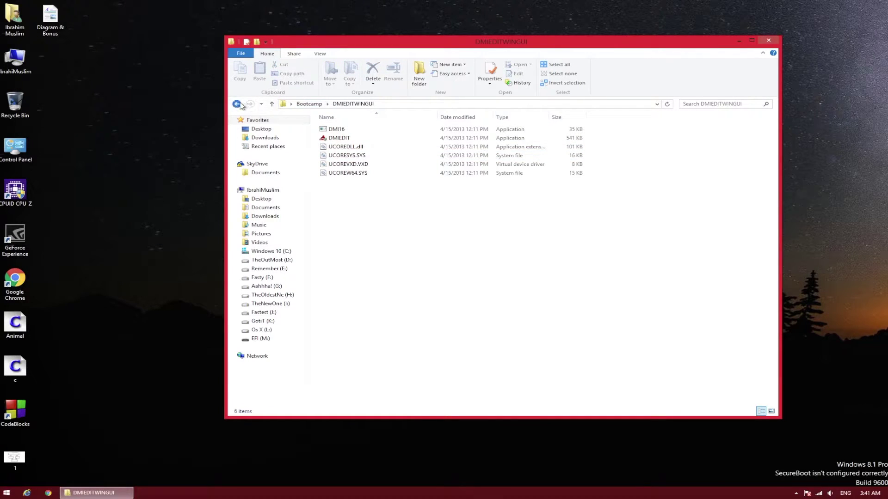
{"action": "left_click", "coordinate": [236, 104]}
{"action": "left_click_drag", "start_coordinate": [534, 215], "coordinate": [381, 127]}
Step: Paste a copy of SMBIOS_viewer onto Fastest (J:), replacing the 6 same-named files, and close the window
{"action": "left_click", "coordinate": [516, 272]}
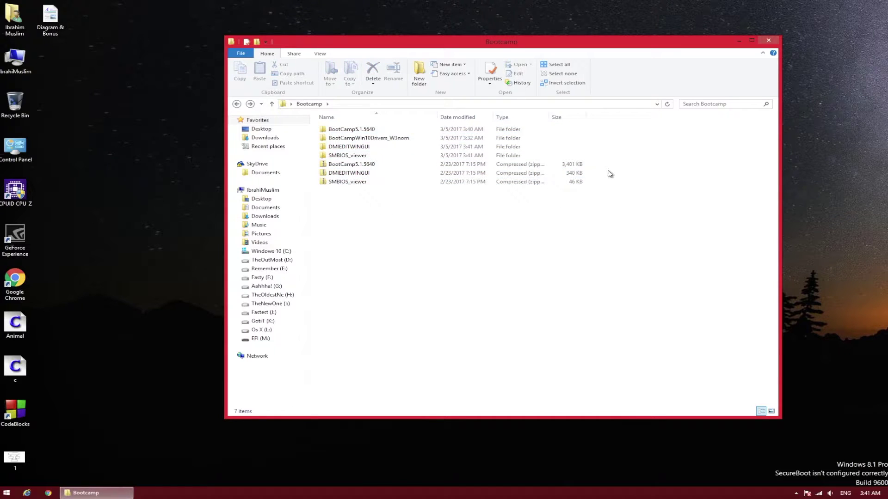
{"action": "right_click", "coordinate": [526, 155]}
{"action": "left_click", "coordinate": [546, 234]}
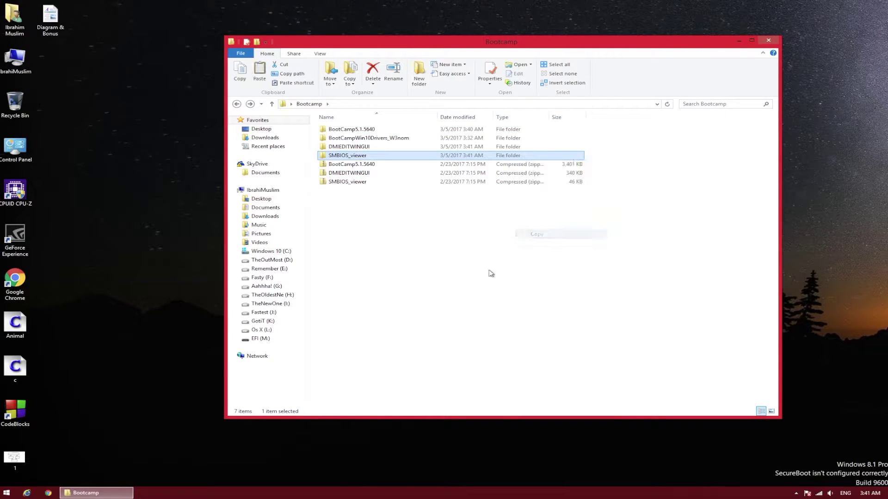
{"action": "left_click", "coordinate": [270, 313]}
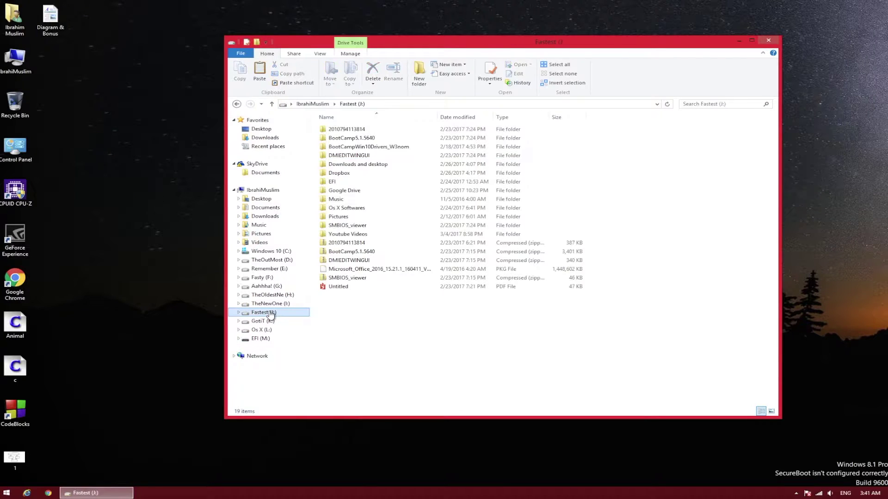
{"action": "right_click", "coordinate": [366, 329]}
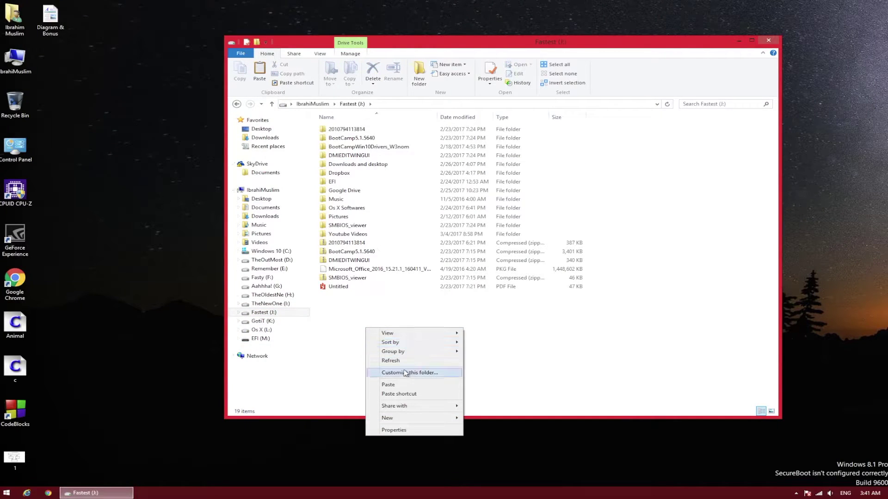
{"action": "left_click", "coordinate": [406, 385]}
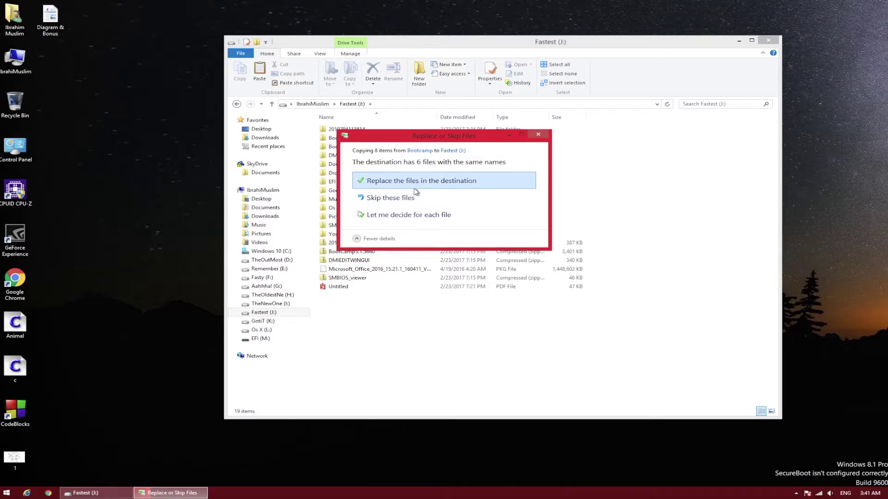
{"action": "left_click", "coordinate": [416, 183]}
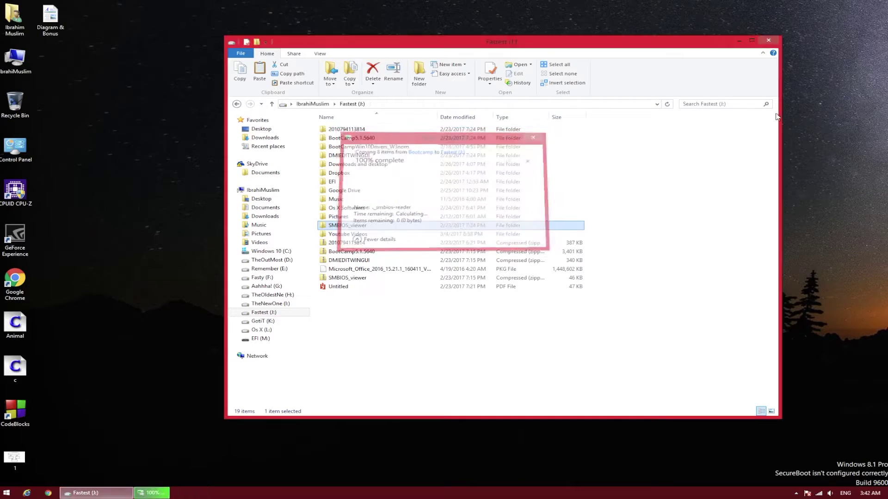
{"action": "left_click", "coordinate": [774, 42]}
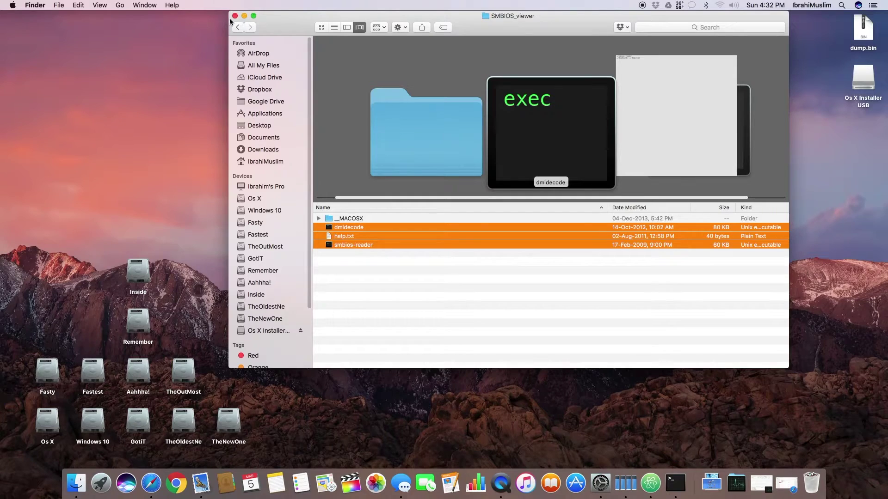
Step: Close the Finder window and move the old dump.bin to the Trash
{"action": "left_click", "coordinate": [233, 16]}
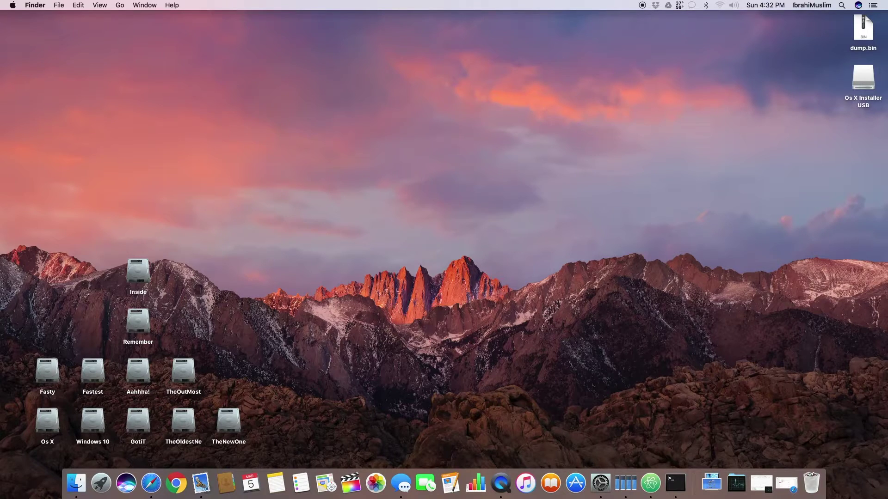
{"action": "right_click", "coordinate": [871, 36]}
{"action": "left_click", "coordinate": [836, 60]}
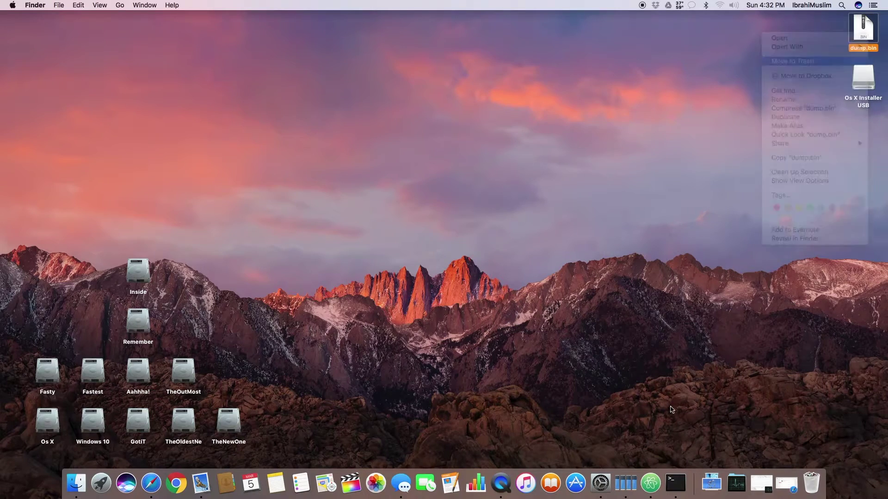
Step: Drag dmidecode, help.txt and smbios-reader from Fastest's SMBIOS_viewer folder onto the desktop
{"action": "double_click", "coordinate": [93, 373]}
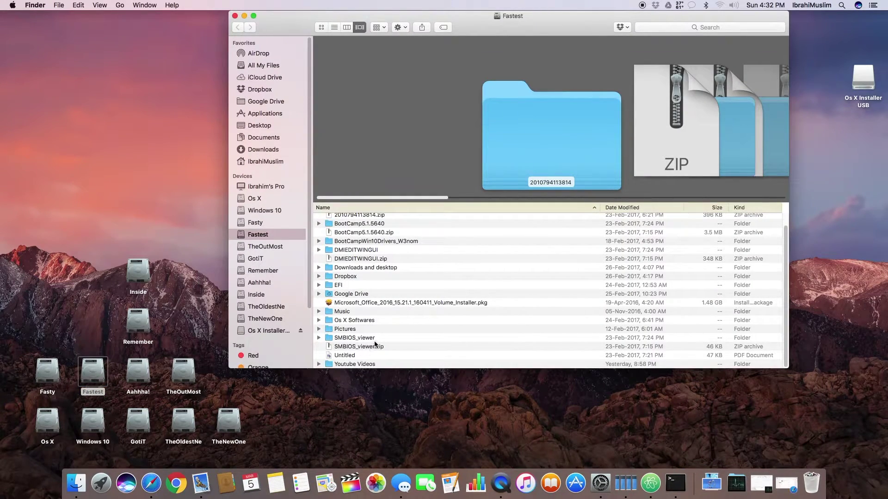
{"action": "double_click", "coordinate": [343, 340]}
{"action": "left_click_drag", "start_coordinate": [354, 263], "coordinate": [338, 229]}
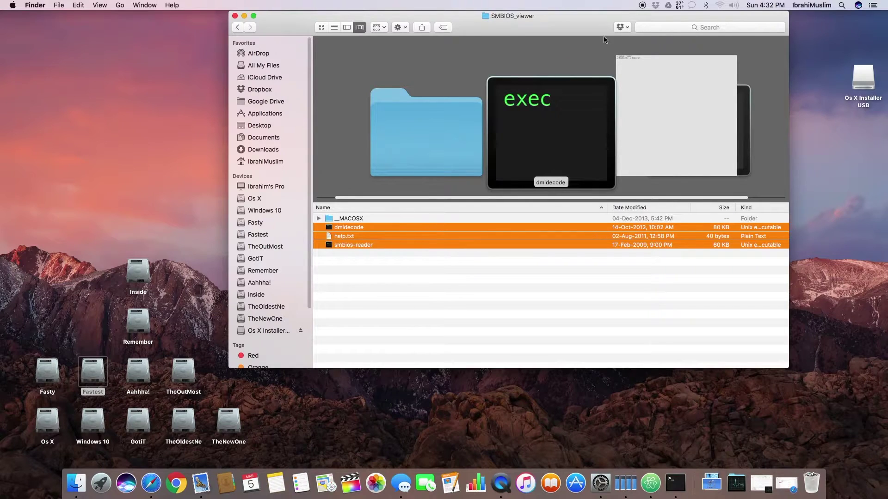
{"action": "left_click_drag", "start_coordinate": [604, 39], "coordinate": [683, 53]}
{"action": "left_click_drag", "start_coordinate": [537, 245], "coordinate": [236, 144]}
{"action": "left_click", "coordinate": [314, 29]}
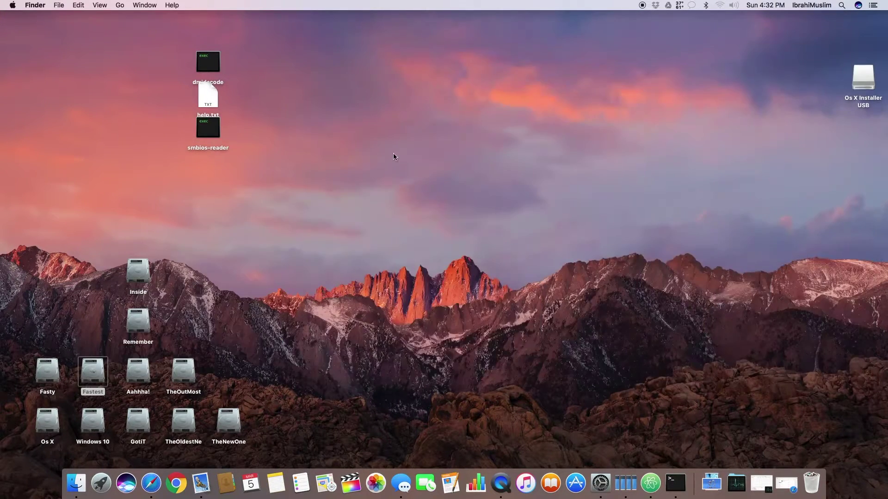
Step: Open a Terminal shell and run cd desktop to move into the Desktop folder
{"action": "left_click", "coordinate": [675, 481]}
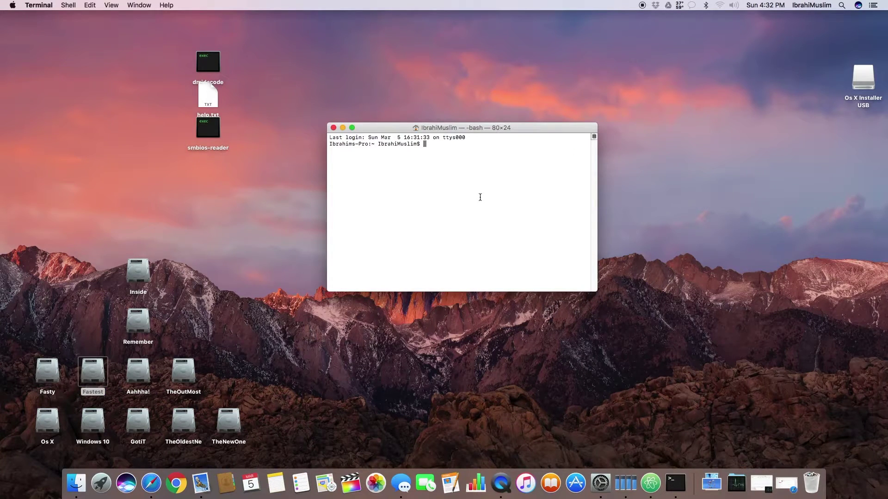
{"action": "type", "text": "cd desktop"}
{"action": "key", "text": "Return"}
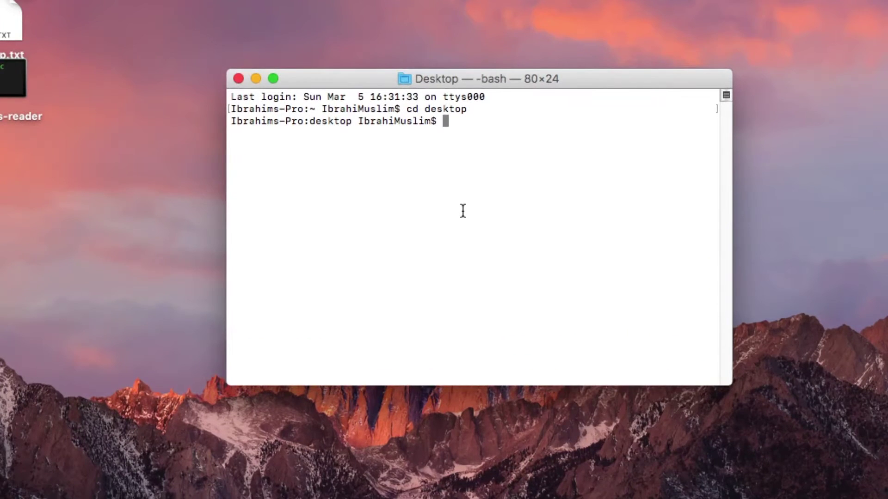
{"action": "type", "text": "cd"}
{"action": "key", "text": "BackSpace"}
{"action": "key", "text": "BackSpace"}
Step: Open help.txt from the desktop and place it beside the Terminal window
{"action": "type", "text": "./"}
{"action": "left_click_drag", "start_coordinate": [356, 82], "coordinate": [375, 128]}
{"action": "left_click", "coordinate": [48, 45]}
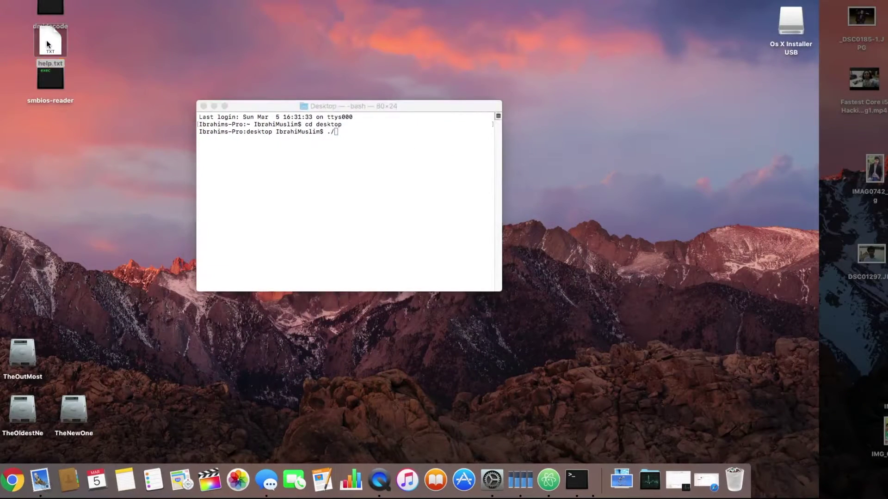
{"action": "double_click", "coordinate": [48, 45]}
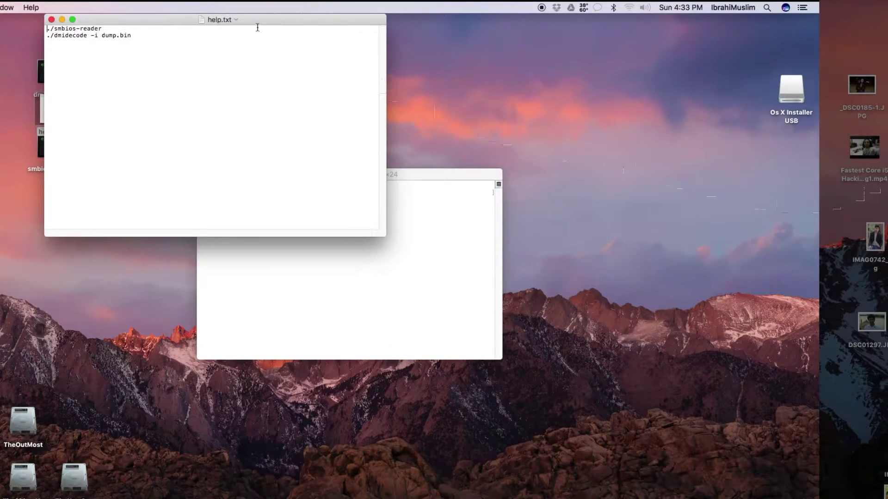
{"action": "left_click_drag", "start_coordinate": [254, 0], "coordinate": [418, 53]}
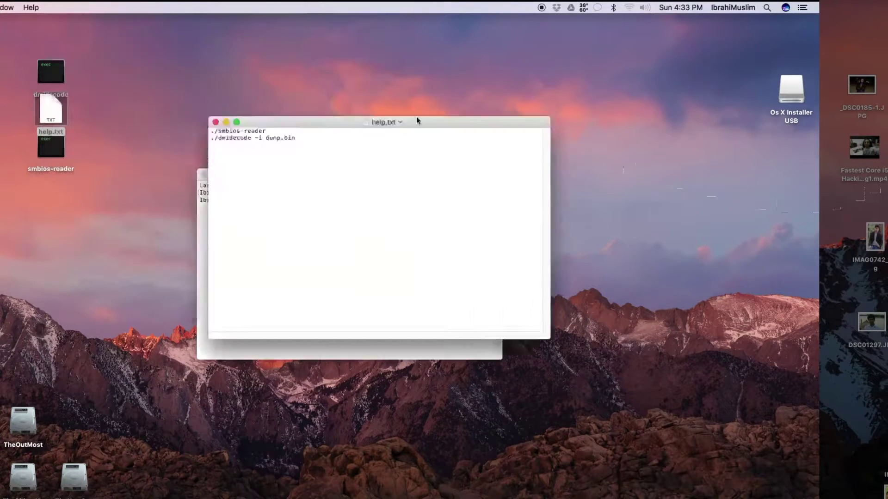
{"action": "left_click_drag", "start_coordinate": [416, 121], "coordinate": [663, 233]}
Step: Copy ./smbios-reader from help.txt and run it in Terminal to create dump.bin
{"action": "left_click_drag", "start_coordinate": [531, 241], "coordinate": [446, 237]}
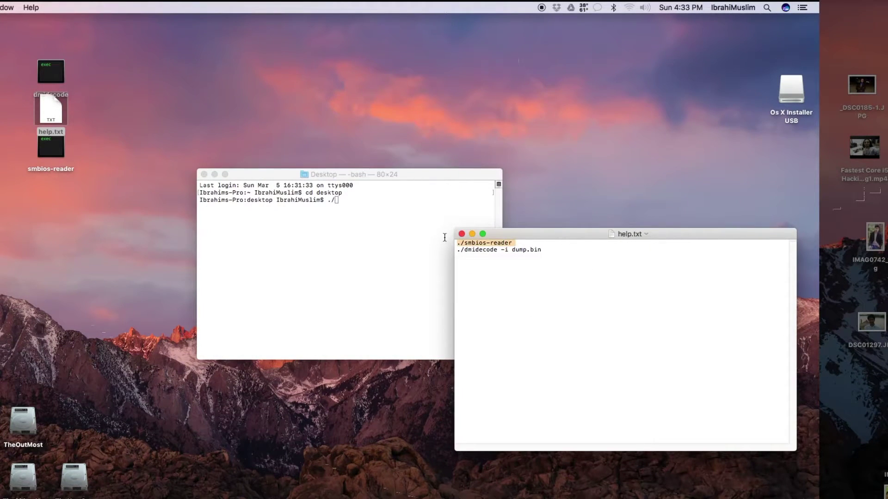
{"action": "right_click", "coordinate": [486, 241]}
{"action": "left_click", "coordinate": [506, 280]}
{"action": "double_click", "coordinate": [358, 202]}
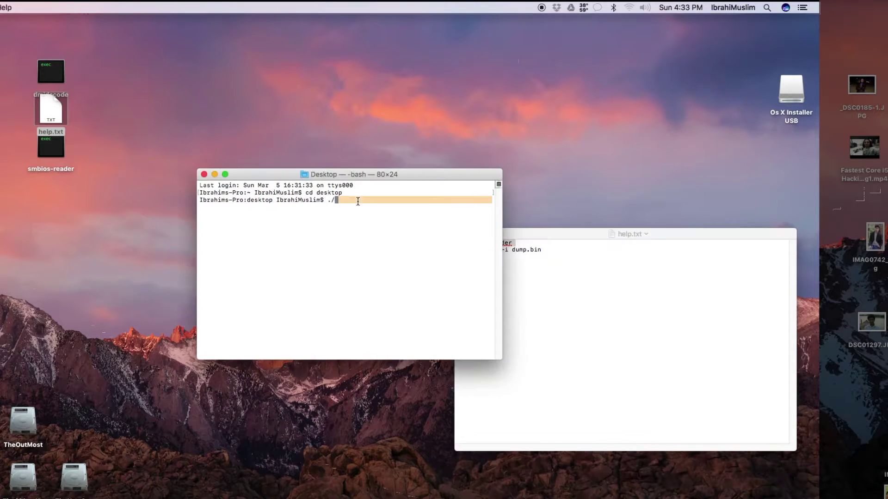
{"action": "key", "text": "BackSpace"}
{"action": "key", "text": "BackSpace"}
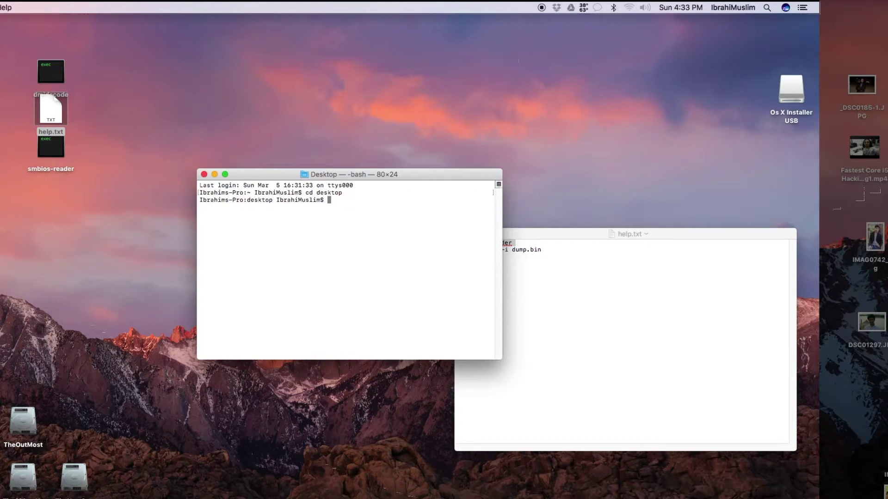
{"action": "key", "text": "super+v"}
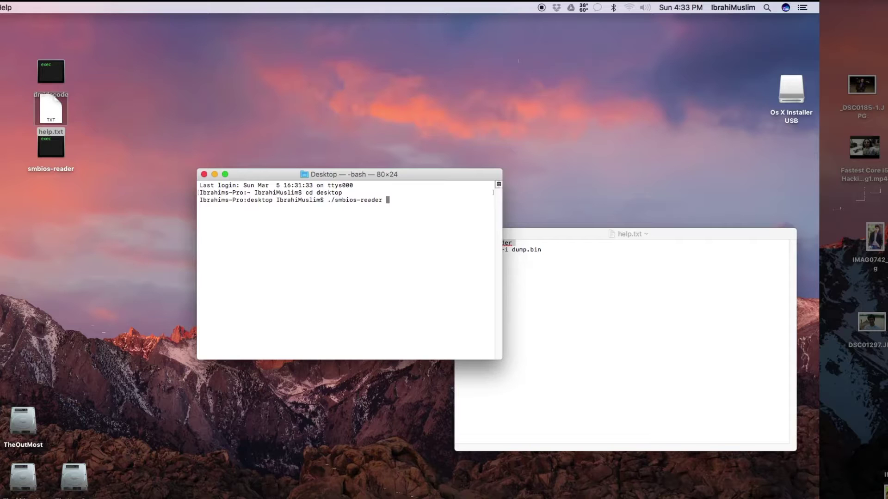
{"action": "key", "text": "Return"}
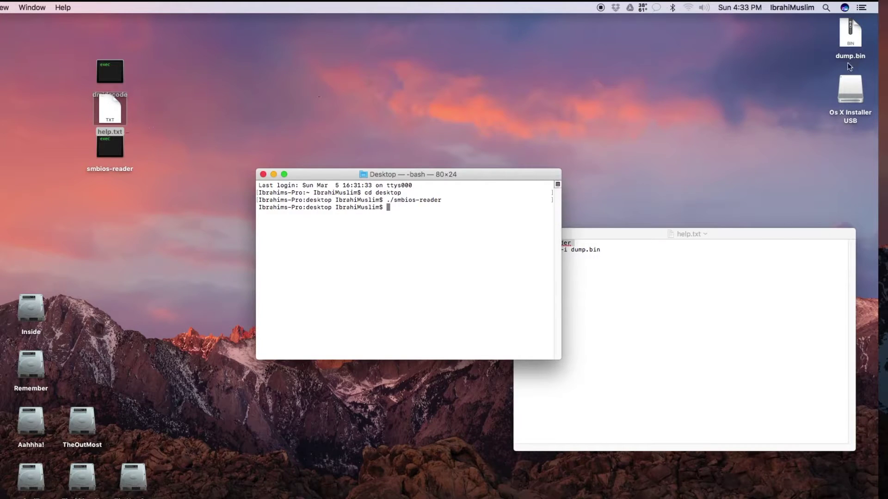
Step: Copy the dmidecode command line from help.txt and return to the Terminal window
{"action": "left_click", "coordinate": [640, 256]}
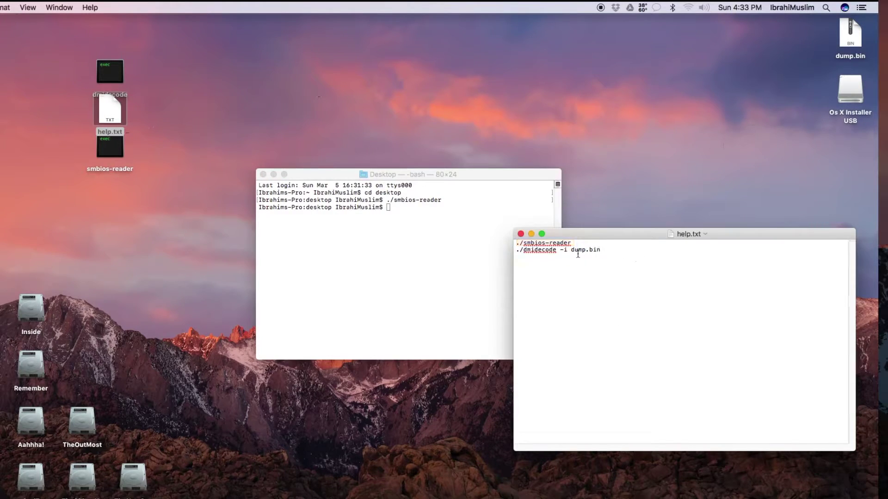
{"action": "triple_click", "coordinate": [578, 252]}
{"action": "right_click", "coordinate": [562, 248]}
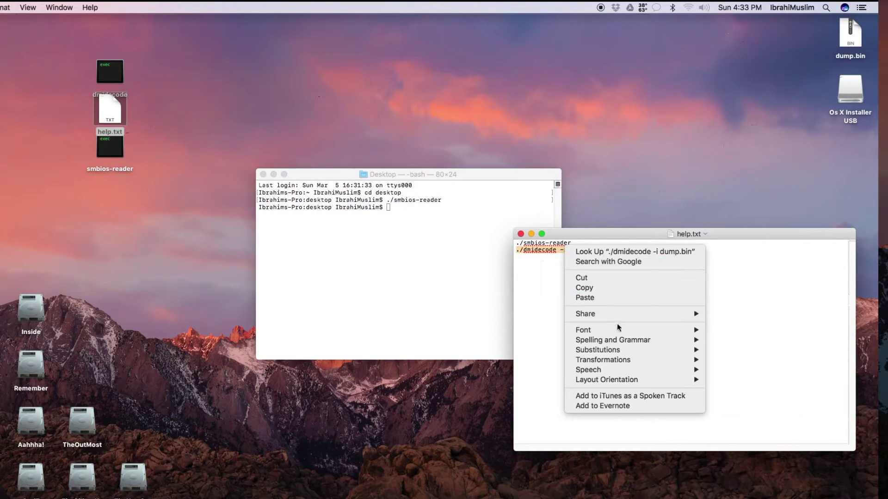
{"action": "left_click", "coordinate": [603, 289]}
{"action": "left_click", "coordinate": [431, 219]}
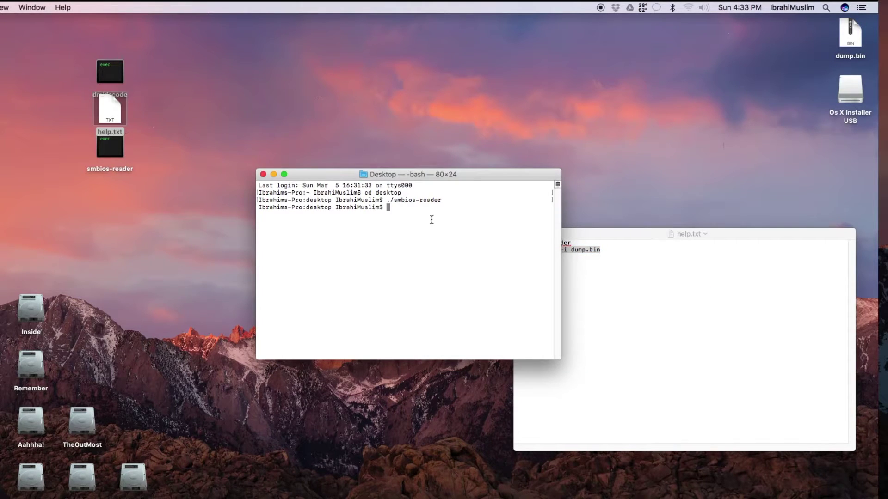
Step: Run ./dmidecode -i dump.bin, then select its output starting from BIOS Information
{"action": "key", "text": "super+v"}
{"action": "key", "text": "Return"}
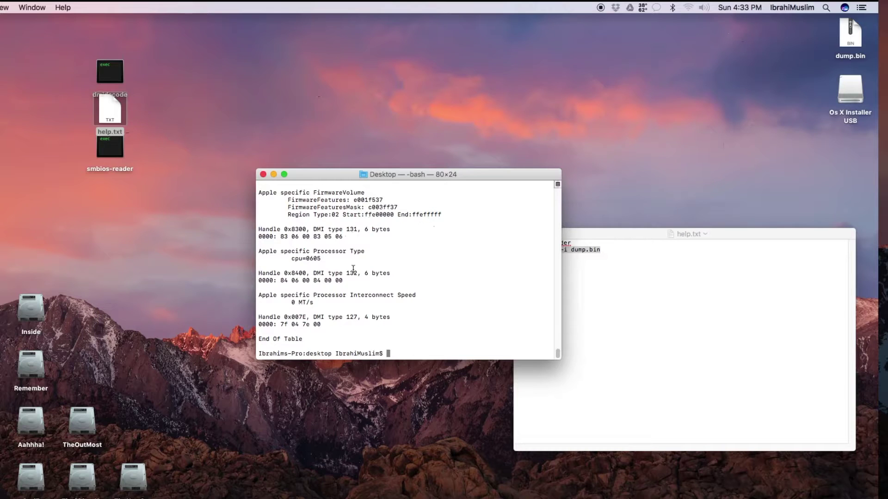
{"action": "scroll", "coordinate": [353, 270], "scroll_direction": "up", "scroll_amount": 10}
{"action": "scroll", "coordinate": [356, 269], "scroll_direction": "up", "scroll_amount": 10}
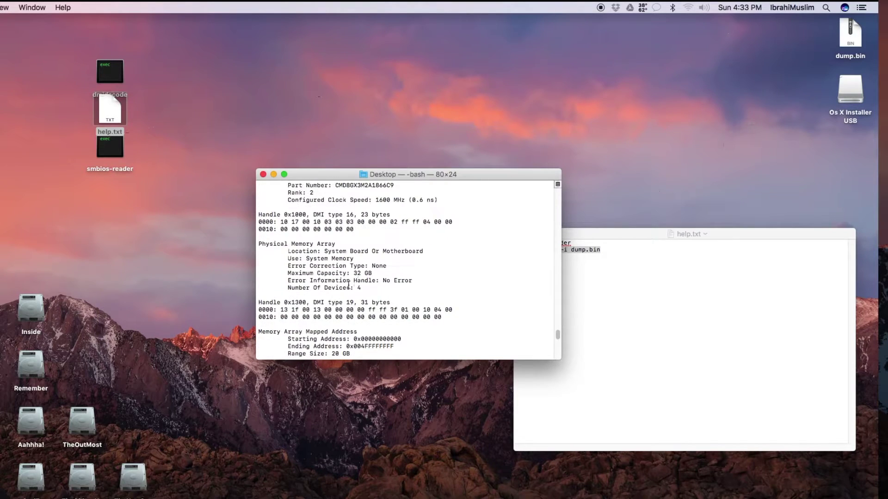
{"action": "scroll", "coordinate": [352, 287], "scroll_direction": "up", "scroll_amount": 10}
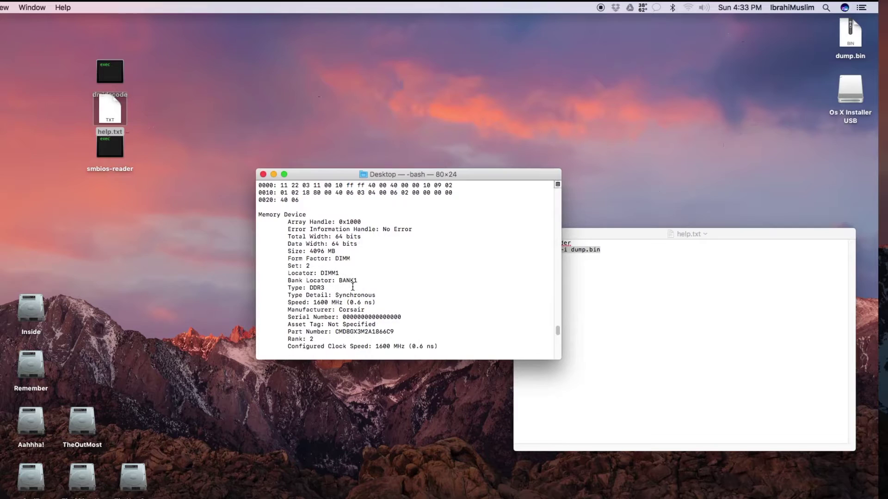
{"action": "scroll", "coordinate": [352, 287], "scroll_direction": "up", "scroll_amount": 10}
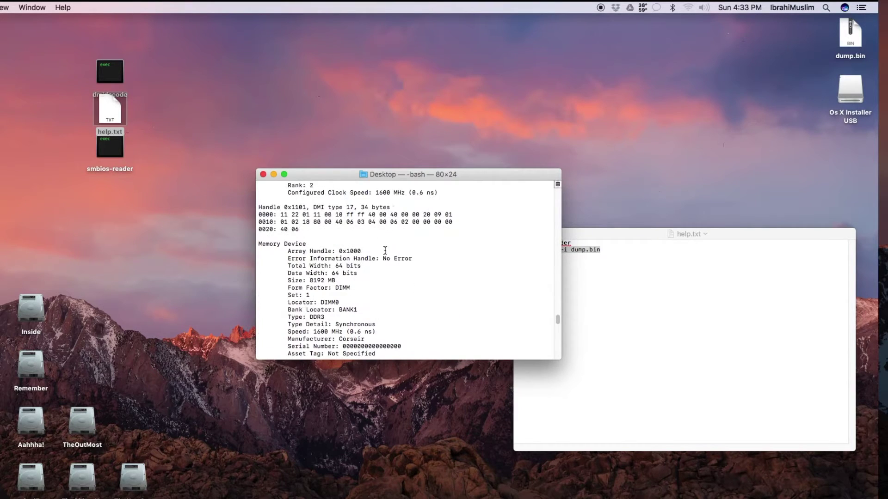
{"action": "scroll", "coordinate": [355, 280], "scroll_direction": "up", "scroll_amount": 10}
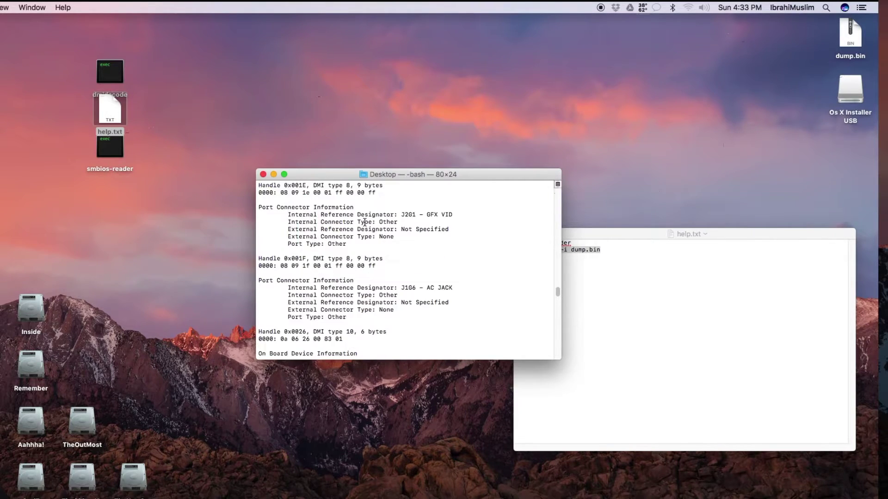
{"action": "scroll", "coordinate": [366, 233], "scroll_direction": "up", "scroll_amount": 15}
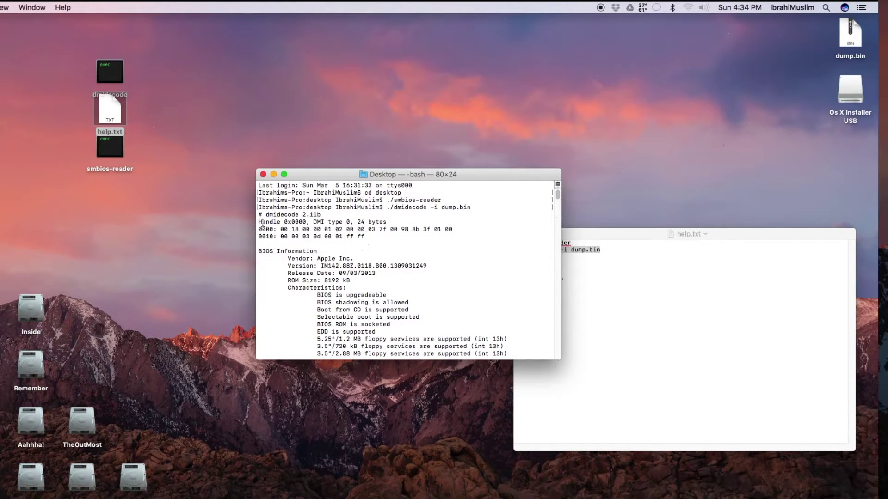
{"action": "left_click_drag", "start_coordinate": [258, 250], "coordinate": [308, 342]}
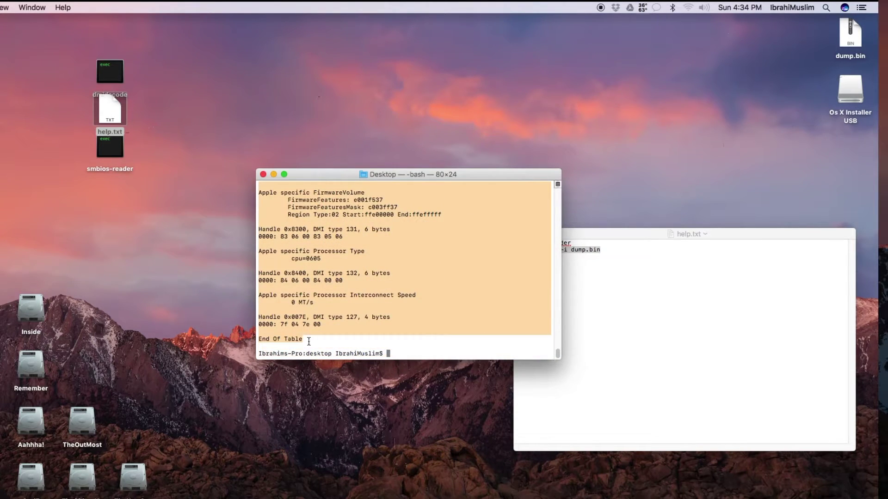
Step: Copy the selected dmidecode output from Terminal and bring the help.txt note over it
{"action": "right_click", "coordinate": [323, 308]}
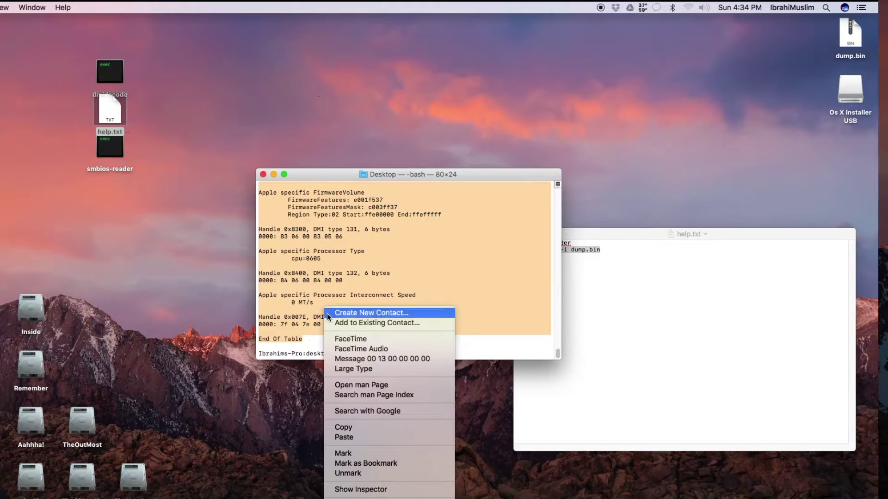
{"action": "left_click", "coordinate": [387, 428]}
{"action": "left_click", "coordinate": [726, 285]}
{"action": "left_click_drag", "start_coordinate": [728, 234], "coordinate": [482, 90]}
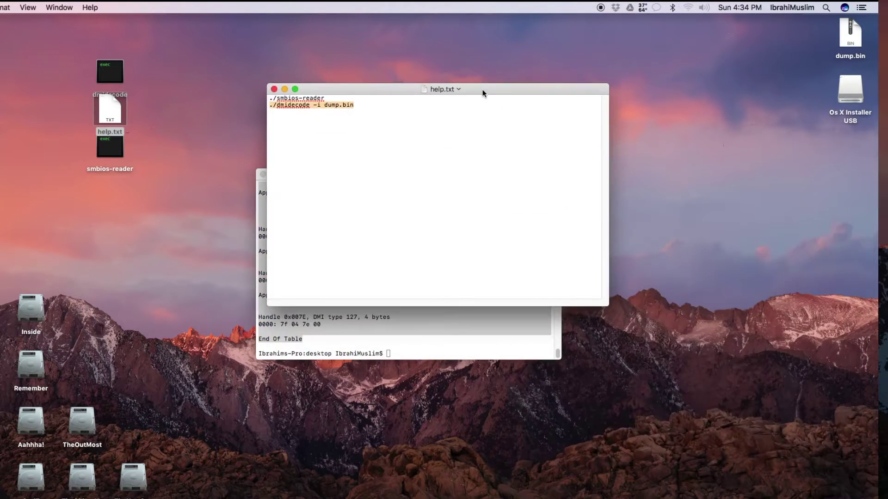
Step: Paste the dmidecode output on a new line below the two commands, then close help.txt
{"action": "left_click", "coordinate": [434, 114]}
{"action": "key", "text": "Return"}
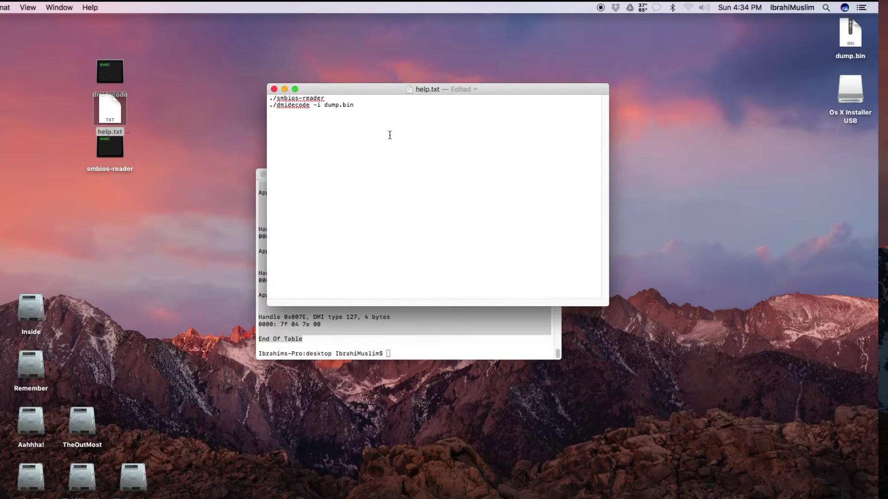
{"action": "key", "text": "super+v"}
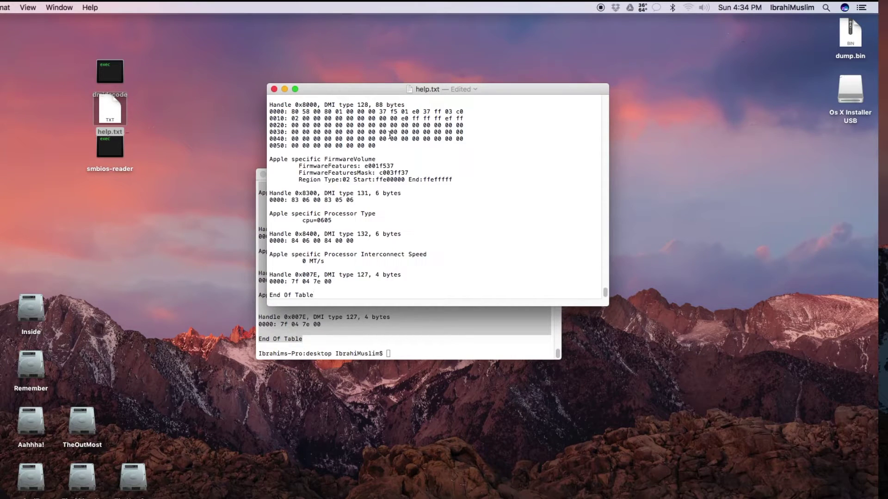
{"action": "scroll", "coordinate": [390, 135], "scroll_direction": "up", "scroll_amount": 10}
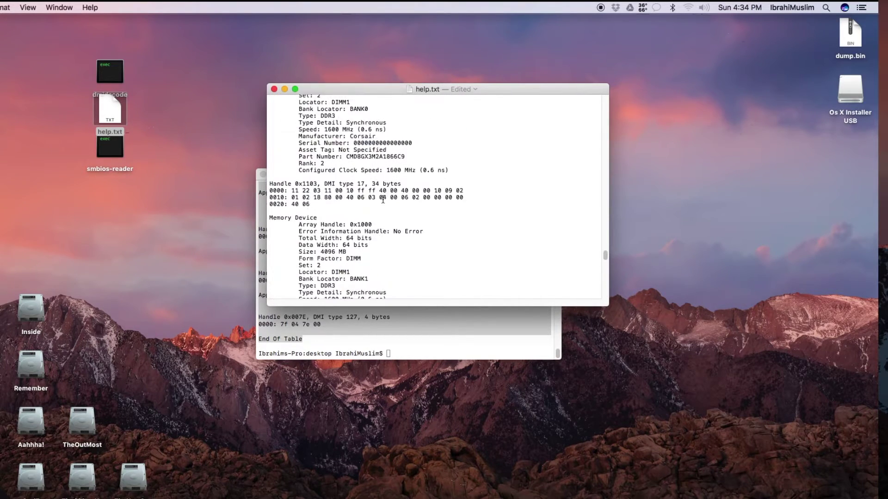
{"action": "scroll", "coordinate": [383, 199], "scroll_direction": "up", "scroll_amount": 15}
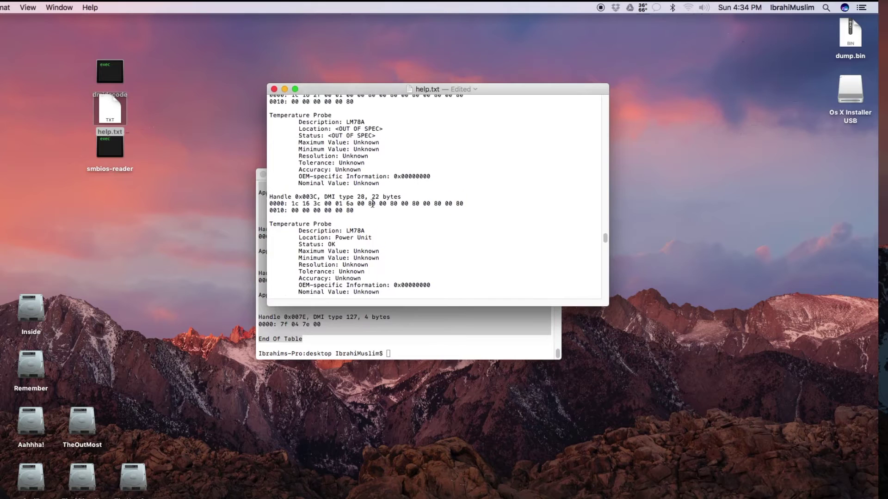
{"action": "left_click", "coordinate": [274, 89]}
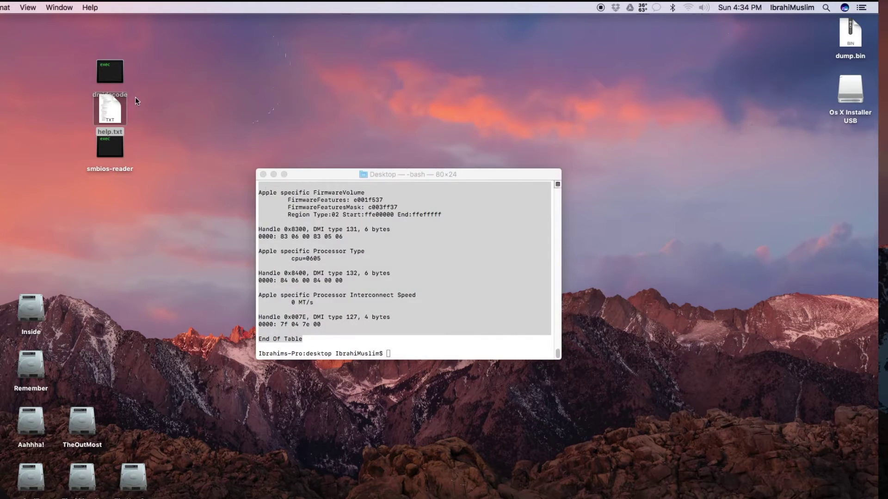
{"action": "left_click_drag", "start_coordinate": [125, 103], "coordinate": [457, 95]}
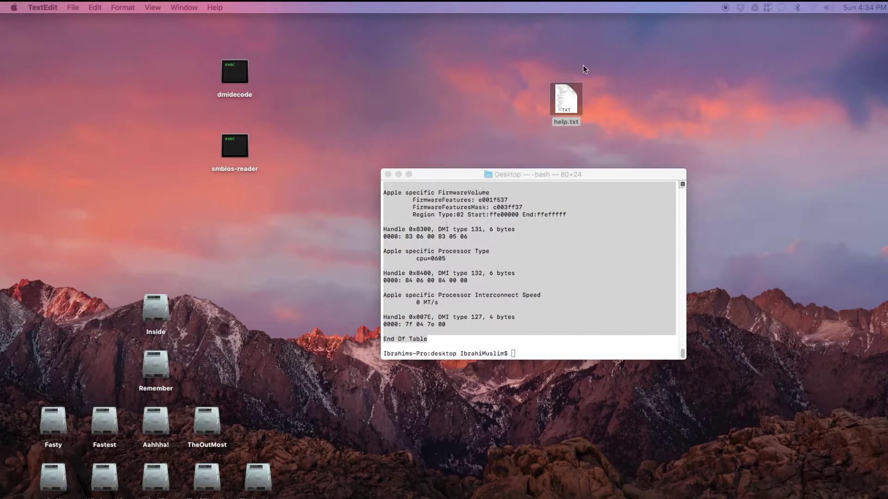
Step: Copy help.txt onto the TheNewOne drive and close the drive's Finder window
{"action": "left_click_drag", "start_coordinate": [564, 99], "coordinate": [299, 314]}
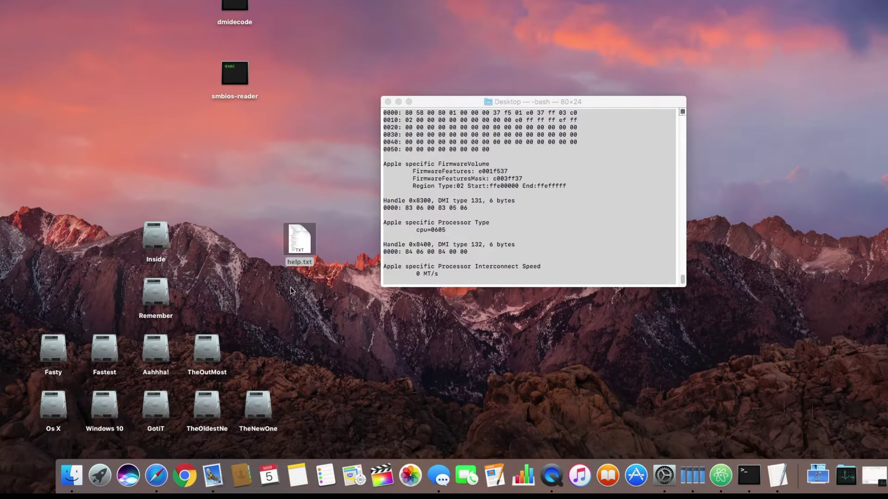
{"action": "left_click_drag", "start_coordinate": [301, 235], "coordinate": [235, 415]}
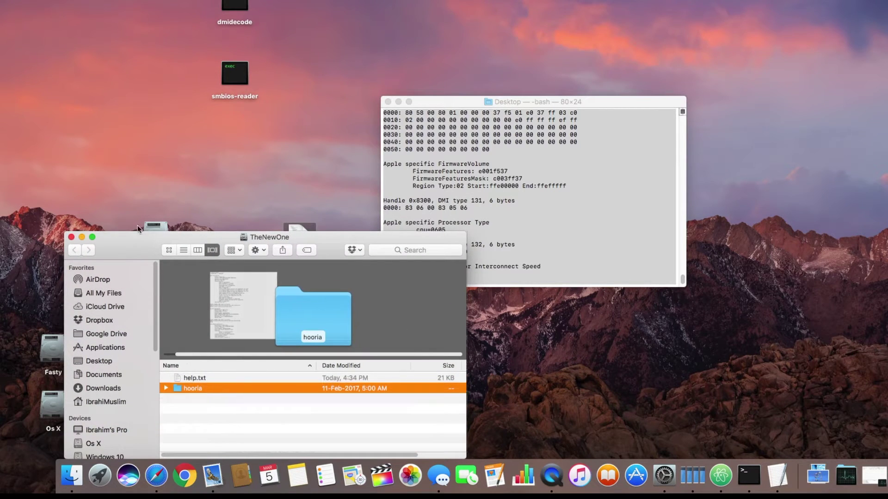
{"action": "left_click_drag", "start_coordinate": [129, 240], "coordinate": [291, 118]}
{"action": "left_click", "coordinate": [235, 109]}
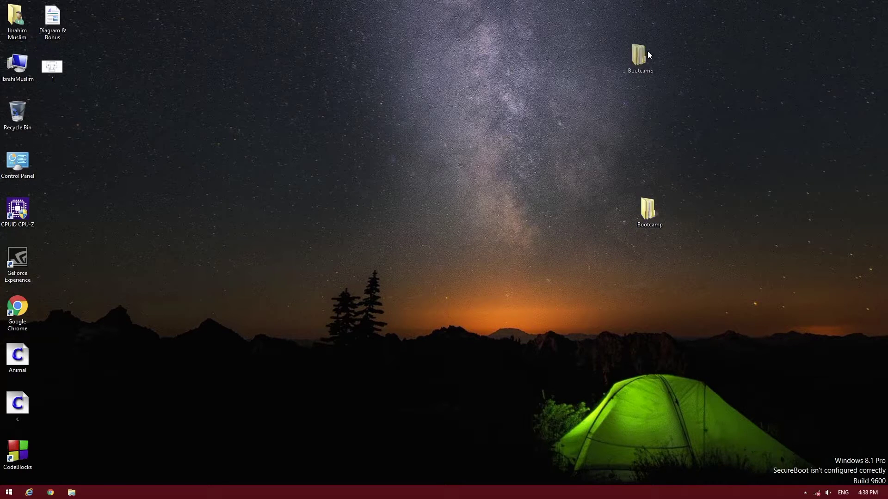
Step: Open the Bootcamp folder, then the TheNewOne (I:) drive from This PC
{"action": "left_click_drag", "start_coordinate": [647, 55], "coordinate": [642, 139]}
{"action": "double_click", "coordinate": [645, 166]}
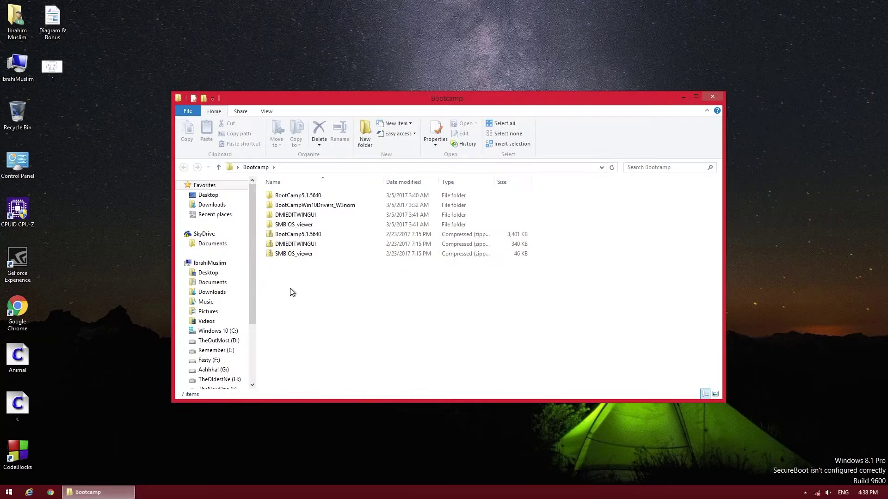
{"action": "left_click_drag", "start_coordinate": [413, 107], "coordinate": [523, 22]}
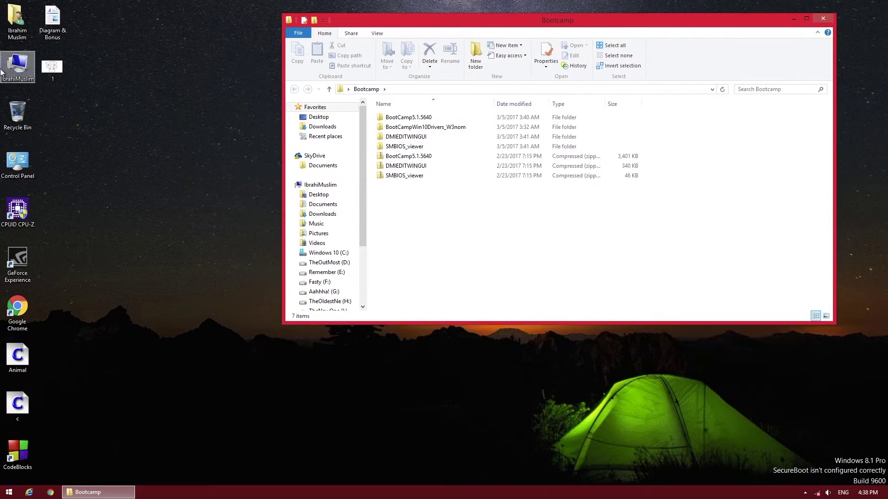
{"action": "double_click", "coordinate": [17, 65]}
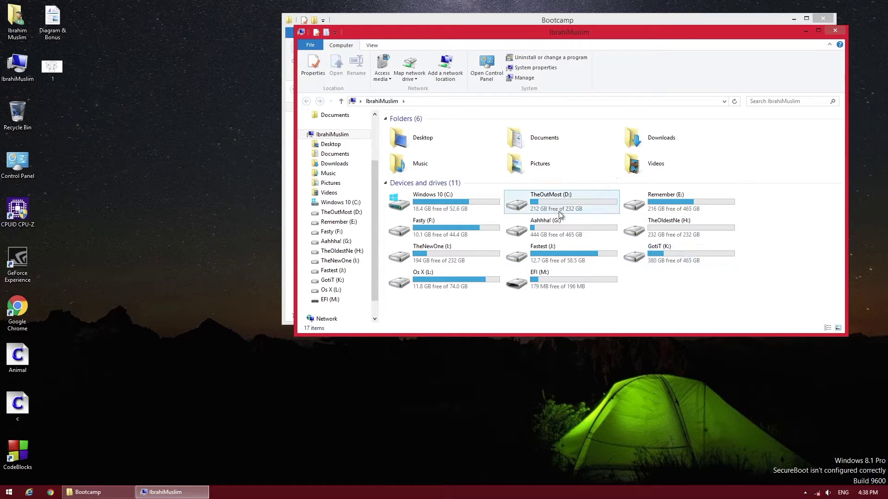
{"action": "double_click", "coordinate": [461, 262]}
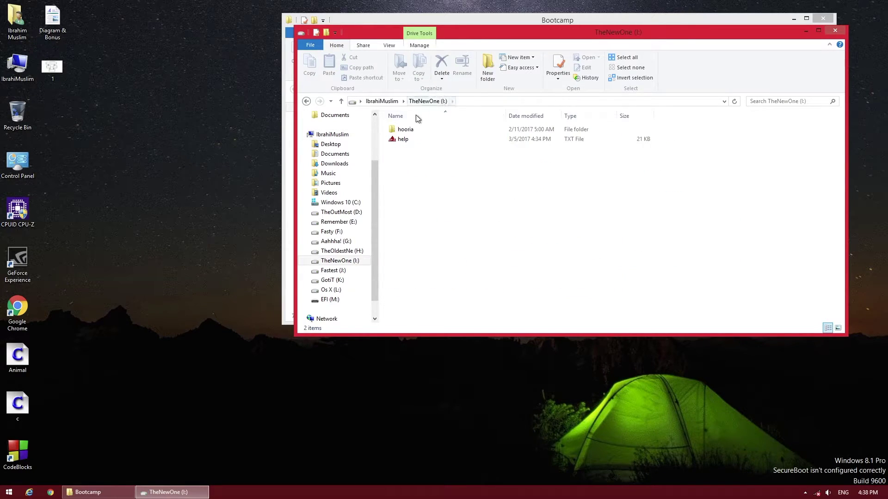
Step: Try opening the help file directly and dismiss the resulting DMI EDITOR error dialogs
{"action": "left_click", "coordinate": [415, 139]}
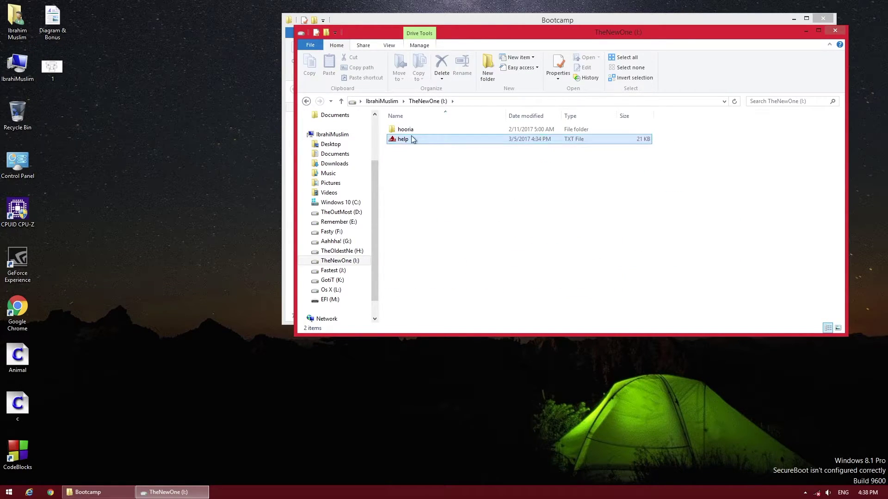
{"action": "double_click", "coordinate": [442, 139]}
{"action": "left_click", "coordinate": [610, 237]}
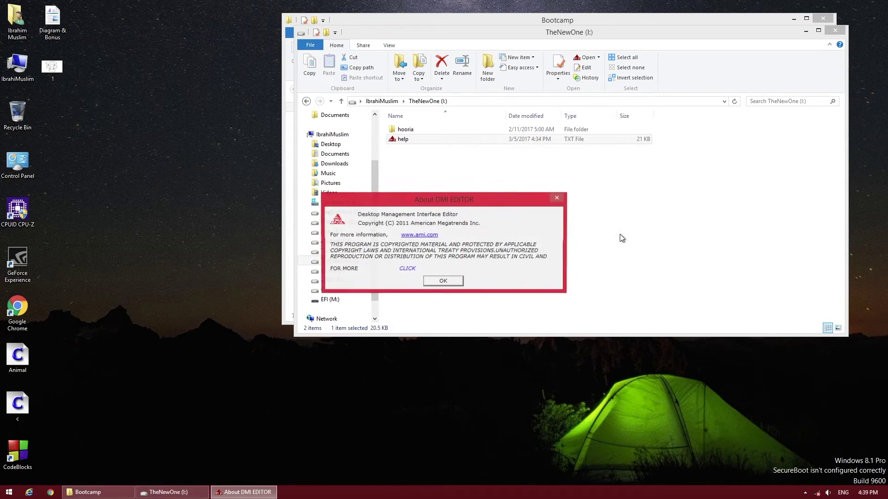
{"action": "left_click", "coordinate": [430, 281]}
{"action": "left_click", "coordinate": [484, 262]}
{"action": "left_click", "coordinate": [484, 262]}
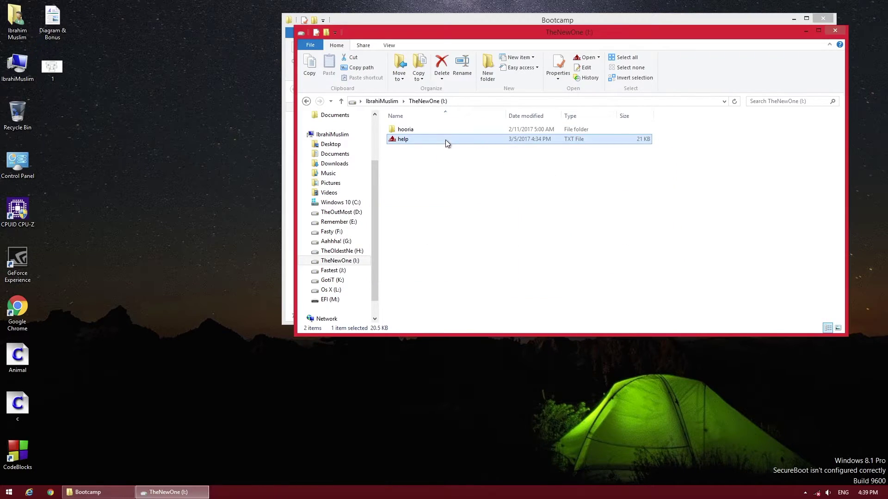
Step: Open the help text file with WordPad from its context menu
{"action": "right_click", "coordinate": [431, 141]}
{"action": "left_click", "coordinate": [403, 141]}
{"action": "right_click", "coordinate": [403, 142]}
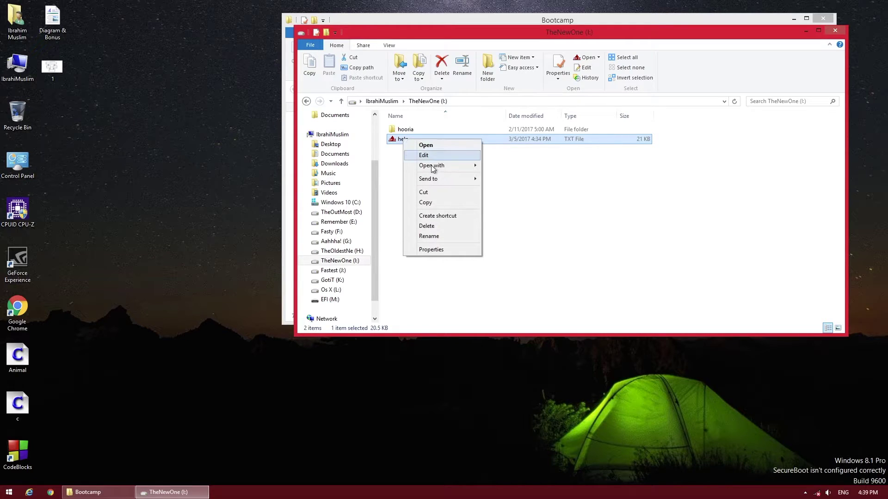
{"action": "mouse_move", "coordinate": [446, 165]}
{"action": "left_click", "coordinate": [518, 179]}
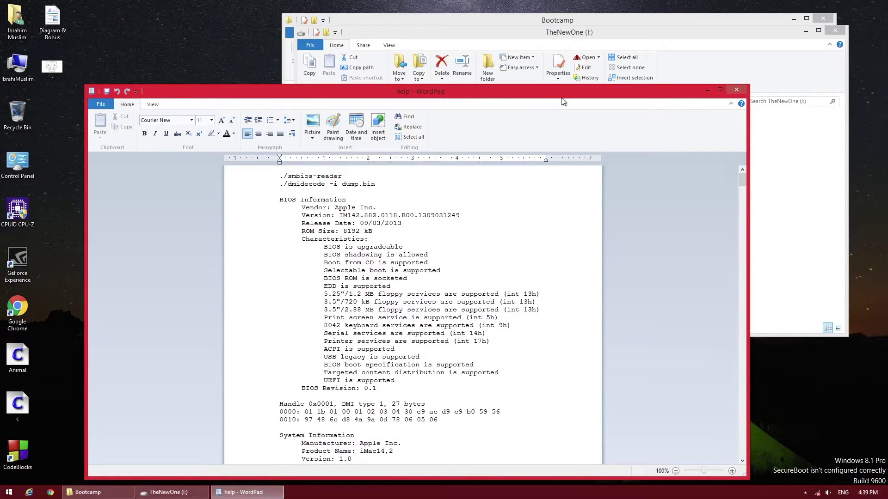
Step: Move WordPad aside, close the TheNewOne (I:) window, and return to the Bootcamp folder
{"action": "left_click_drag", "start_coordinate": [561, 95], "coordinate": [589, 24]}
{"action": "scroll", "coordinate": [402, 204], "scroll_direction": "down", "scroll_amount": 9}
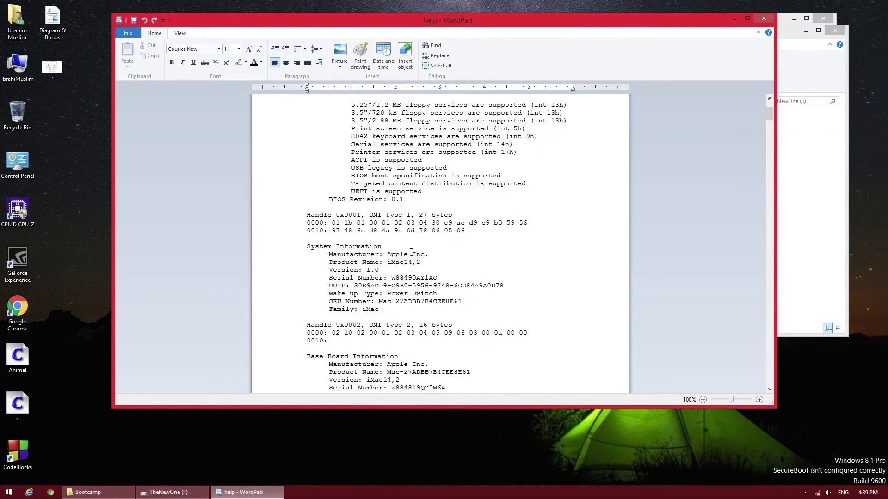
{"action": "left_click", "coordinate": [832, 142]}
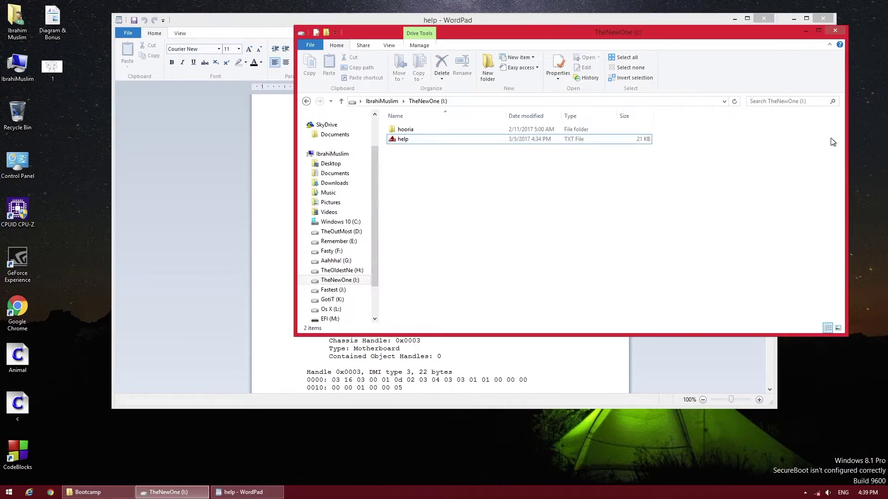
{"action": "left_click", "coordinate": [835, 30]}
{"action": "left_click", "coordinate": [790, 194]}
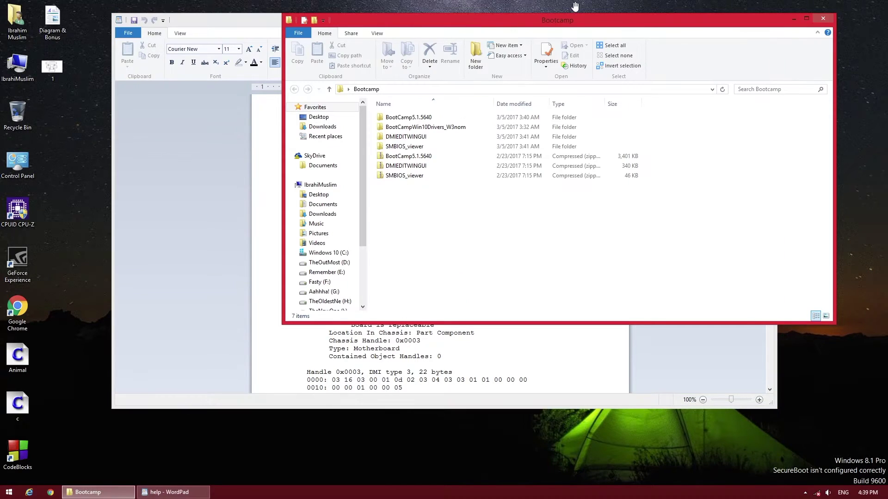
Step: Open DMIEDITWINGUI, run DMIEDIT with administrator approval, and show the Type 000 BIOS Information table
{"action": "double_click", "coordinate": [448, 137]}
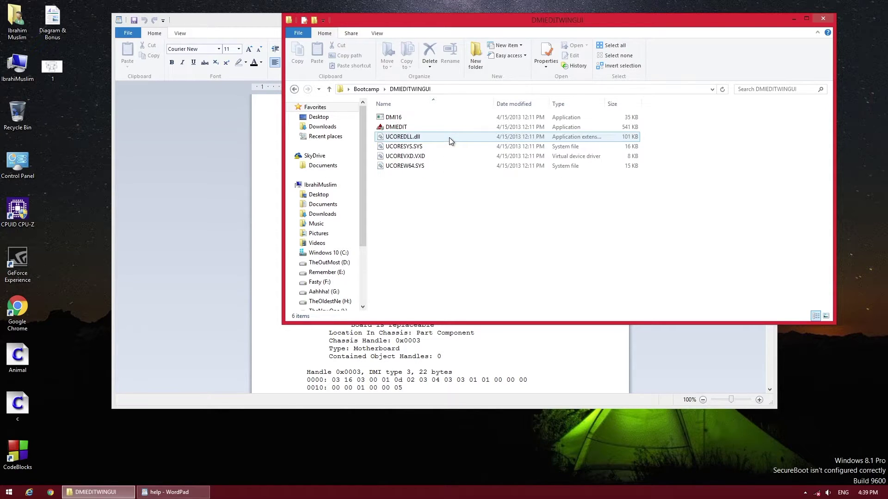
{"action": "double_click", "coordinate": [420, 127]}
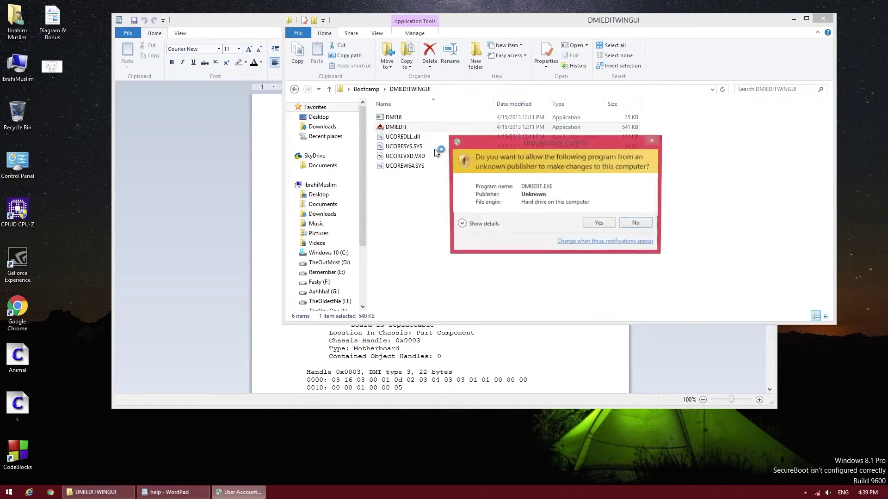
{"action": "left_click", "coordinate": [600, 224]}
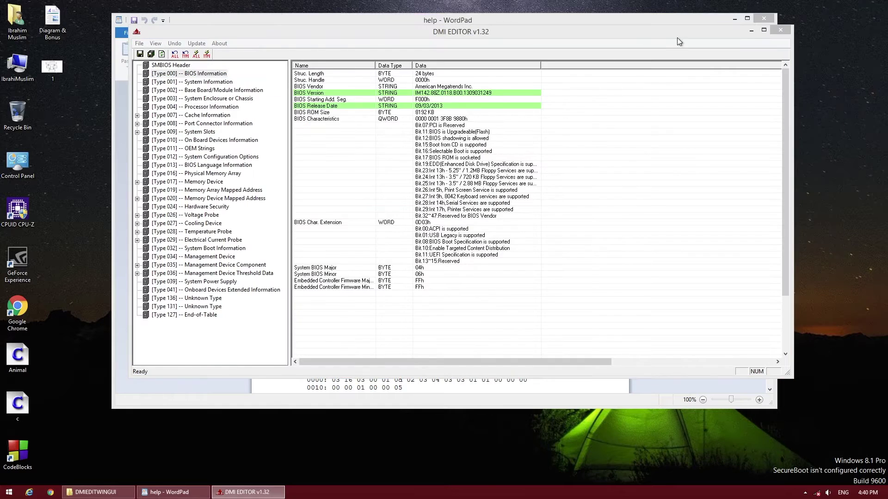
{"action": "left_click", "coordinate": [217, 74]}
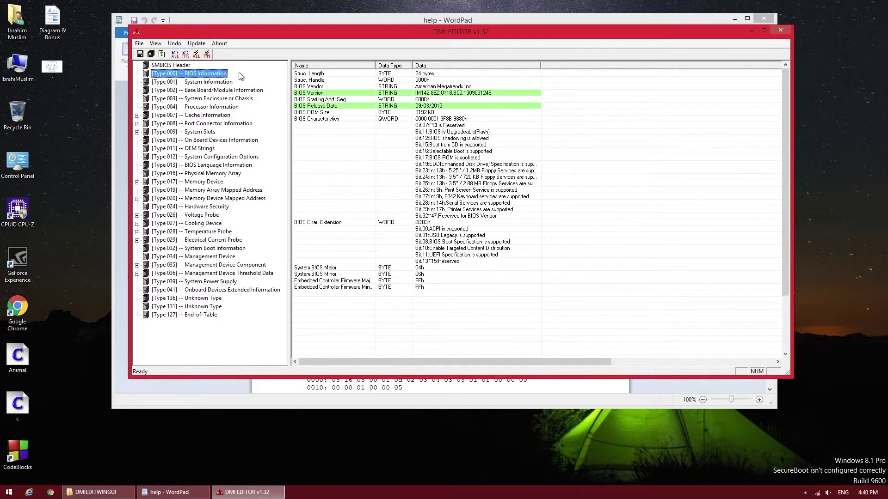
Step: Check the BIOS Version and Release Date entries and place DMI Editor and WordPad side by side
{"action": "left_click", "coordinate": [435, 94]}
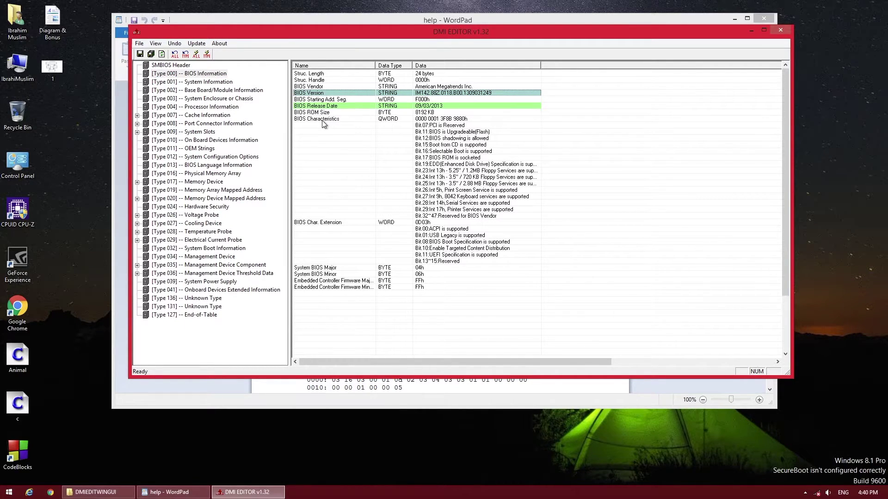
{"action": "key", "text": "super"}
{"action": "key", "text": "super"}
{"action": "left_click", "coordinate": [472, 106]}
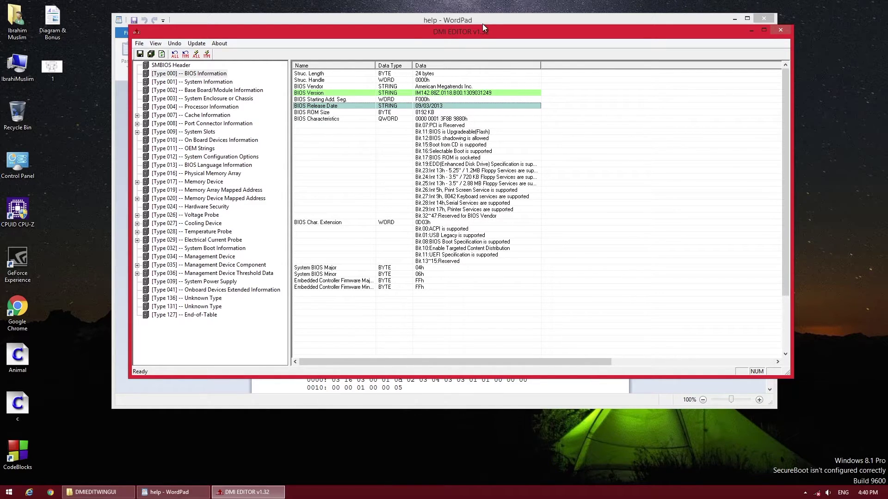
{"action": "left_click_drag", "start_coordinate": [481, 31], "coordinate": [373, 76]}
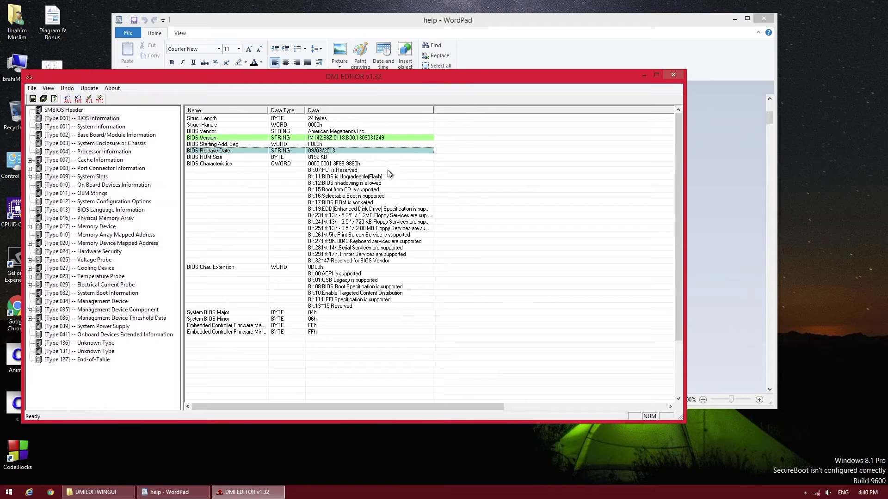
{"action": "left_click_drag", "start_coordinate": [409, 19], "coordinate": [653, 76]}
{"action": "scroll", "coordinate": [652, 79], "scroll_direction": "up", "scroll_amount": 9}
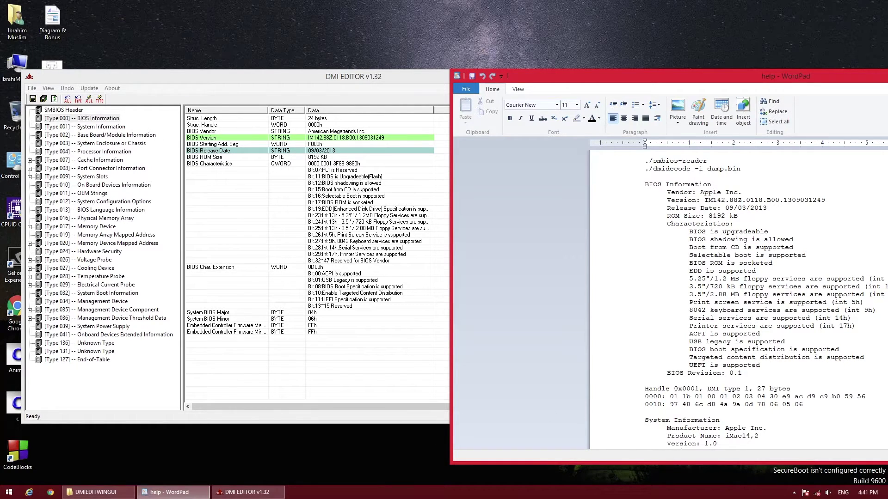
Step: Bring the WordPad dump forward and select the version string IM142.88Z.0118.B00.1309031249
{"action": "left_click", "coordinate": [793, 493]}
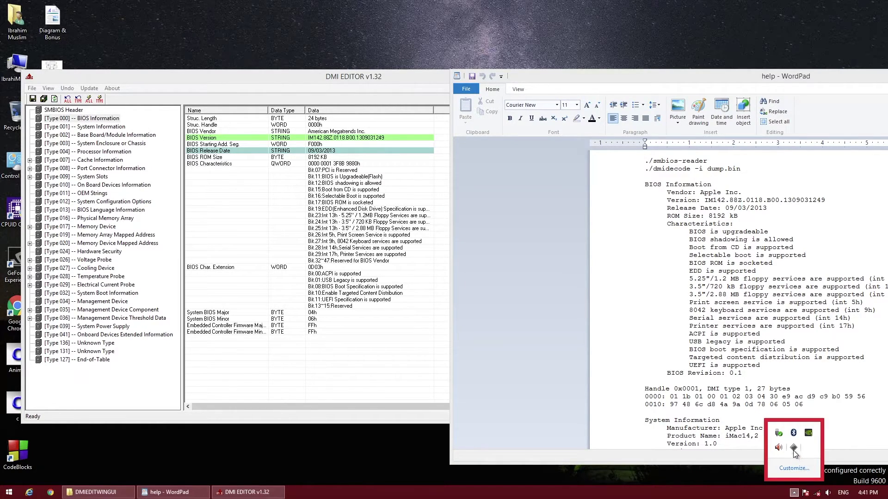
{"action": "left_click", "coordinate": [328, 83]}
{"action": "left_click", "coordinate": [788, 84]}
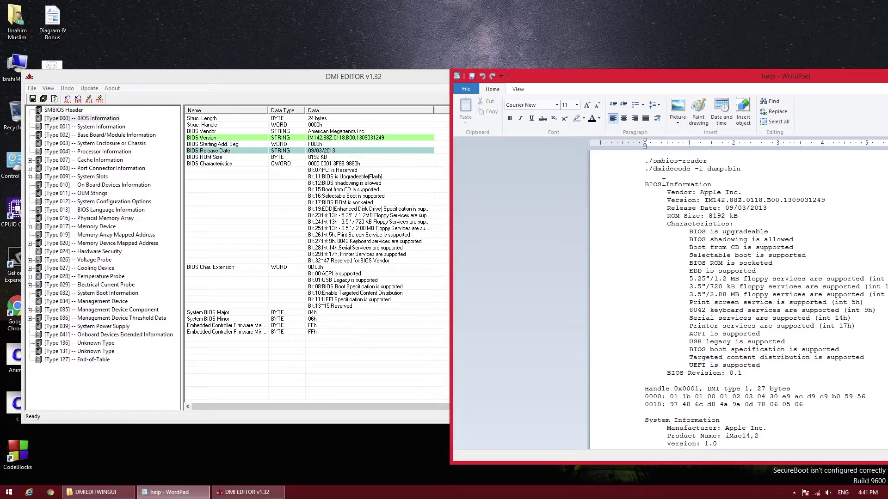
{"action": "scroll", "coordinate": [664, 181], "scroll_direction": "down", "scroll_amount": 1}
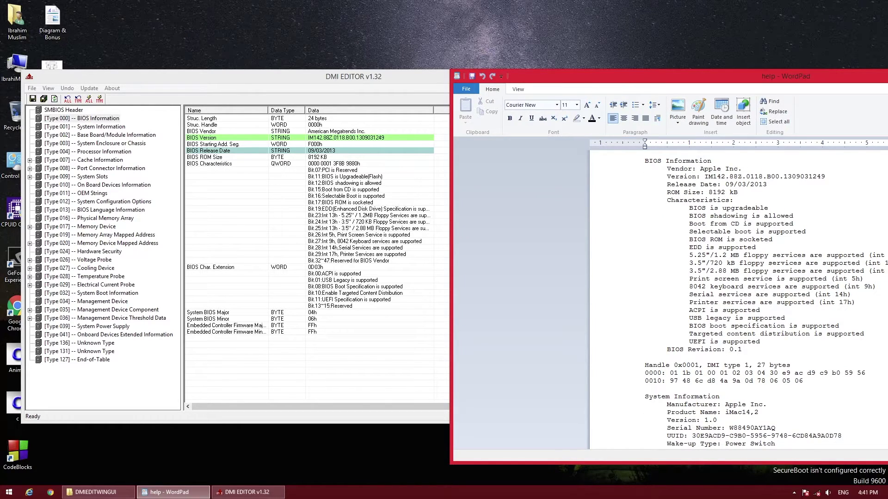
{"action": "scroll", "coordinate": [670, 295], "scroll_direction": "up", "scroll_amount": 5}
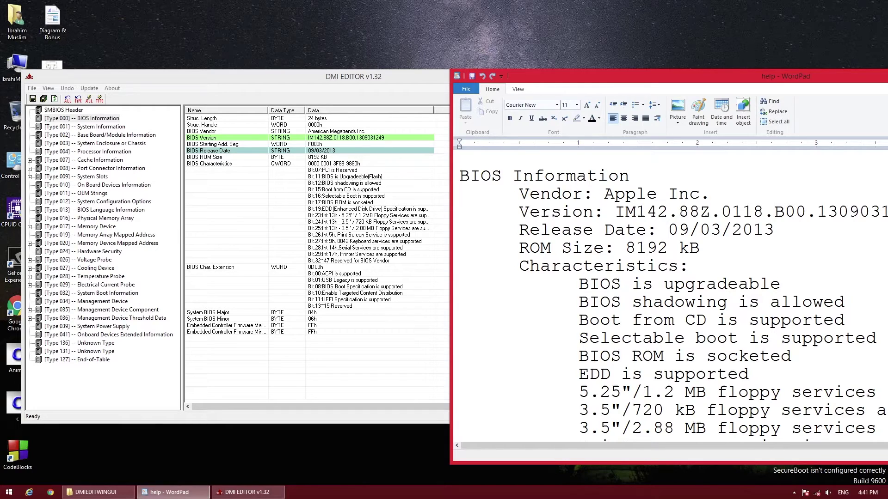
{"action": "scroll", "coordinate": [537, 206], "scroll_direction": "down", "scroll_amount": 2}
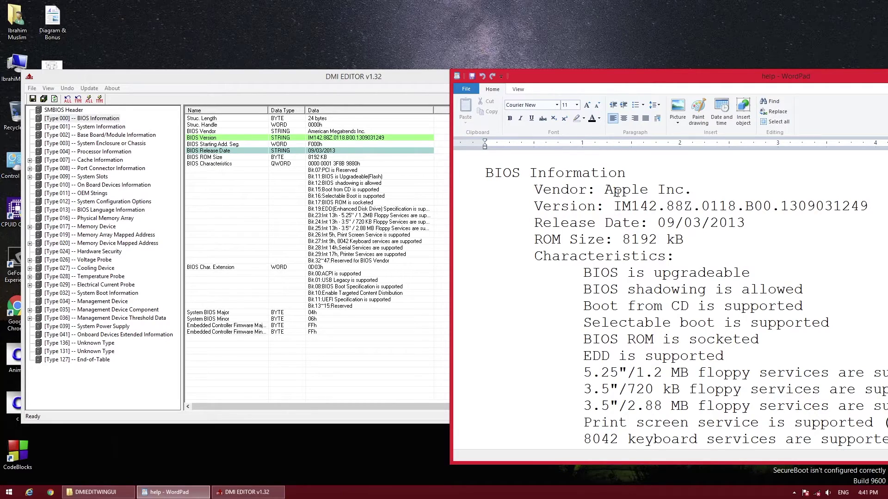
{"action": "double_click", "coordinate": [612, 207]}
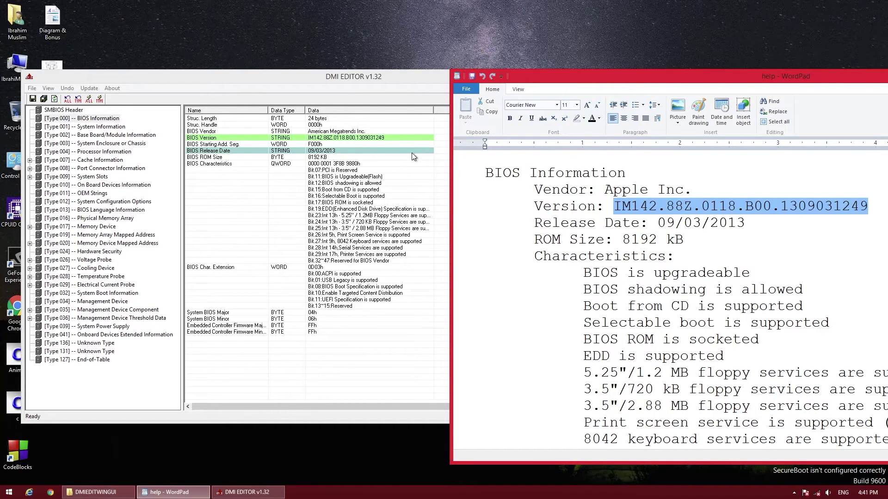
Step: Open the BIOS Version value, cancel without changes, and move DMI Editor to reveal WordPad's version
{"action": "double_click", "coordinate": [376, 137]}
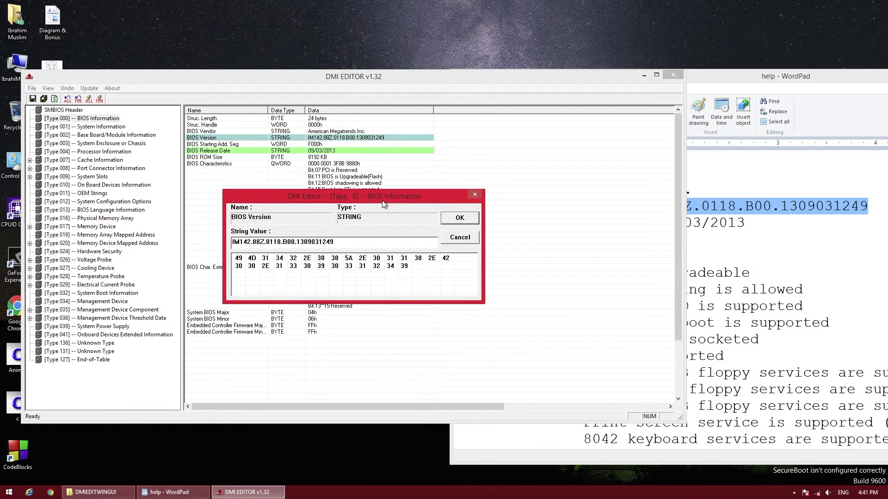
{"action": "left_click_drag", "start_coordinate": [377, 242], "coordinate": [211, 240]}
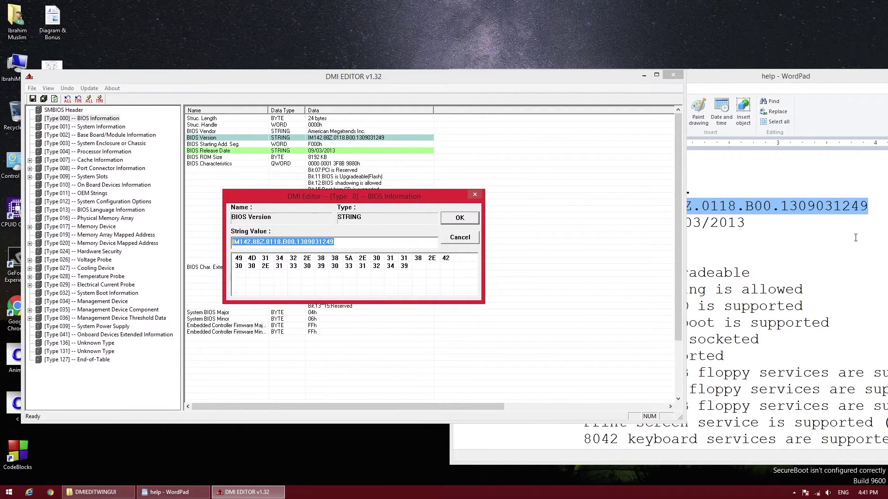
{"action": "left_click", "coordinate": [481, 255]}
{"action": "key", "text": "Escape"}
{"action": "left_click_drag", "start_coordinate": [585, 73], "coordinate": [480, 101]}
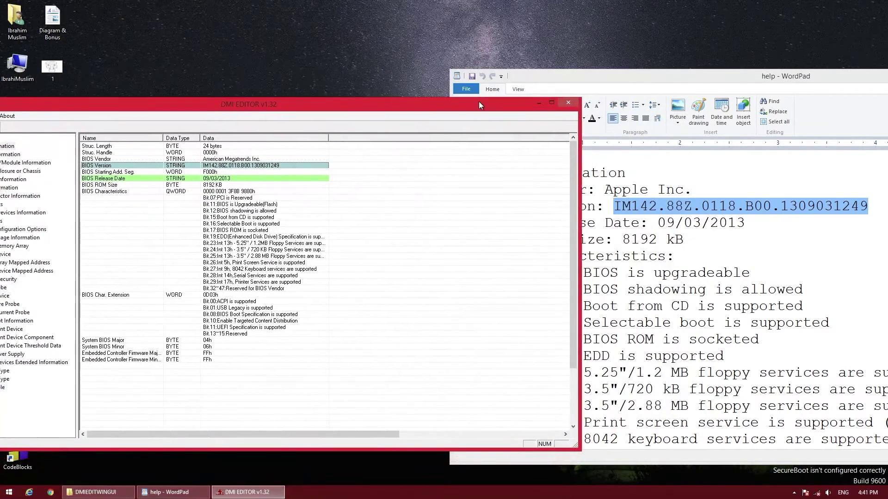
Step: Replace the BIOS Version string with IM142.88Z.0118.BOO.1309031249 and confirm with OK
{"action": "double_click", "coordinate": [231, 165]}
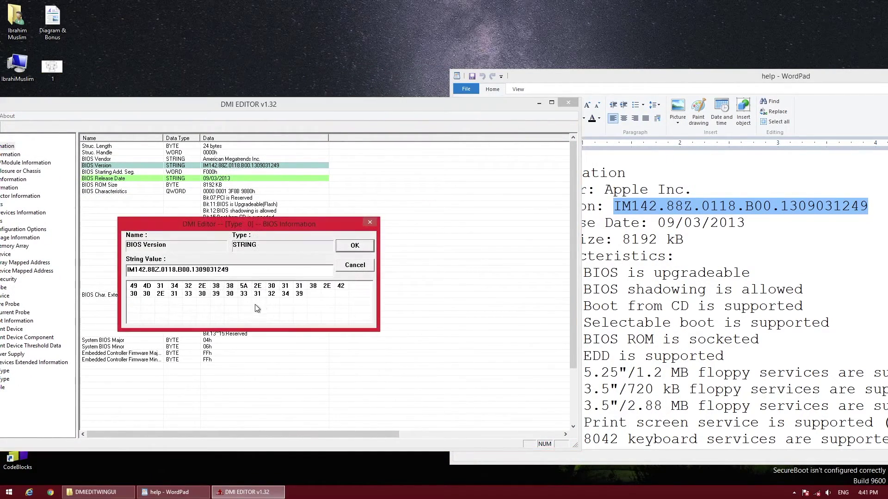
{"action": "left_click", "coordinate": [266, 269]}
{"action": "left_click_drag", "start_coordinate": [260, 266], "coordinate": [122, 274]}
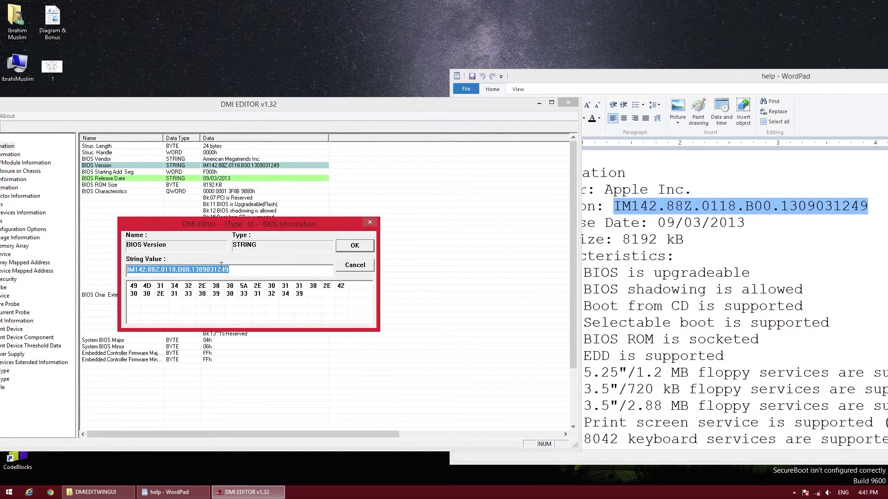
{"action": "left_click", "coordinate": [265, 270]}
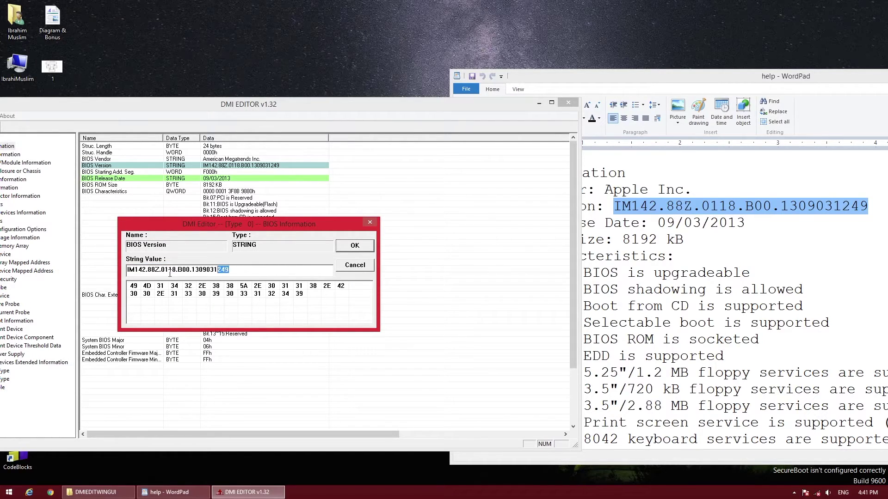
{"action": "left_click_drag", "start_coordinate": [231, 270], "coordinate": [5, 264]}
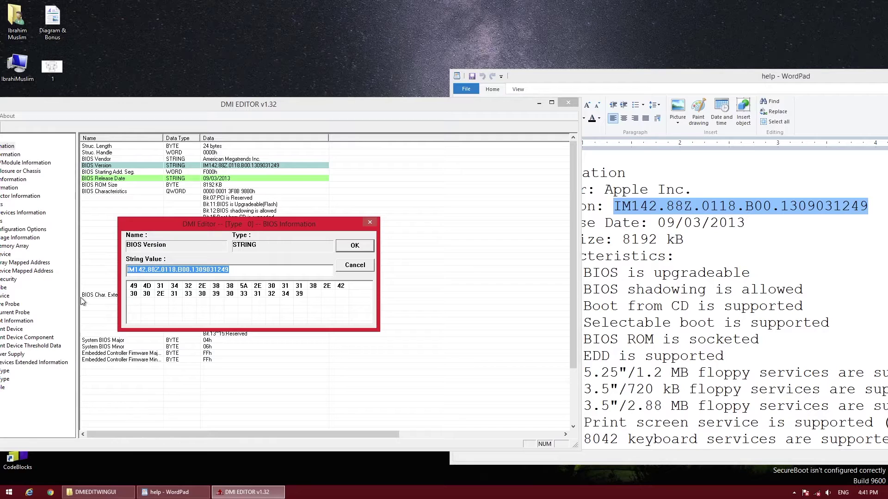
{"action": "type", "text": "IM"}
{"action": "key", "text": "BackSpace"}
{"action": "key", "text": "BackSpace"}
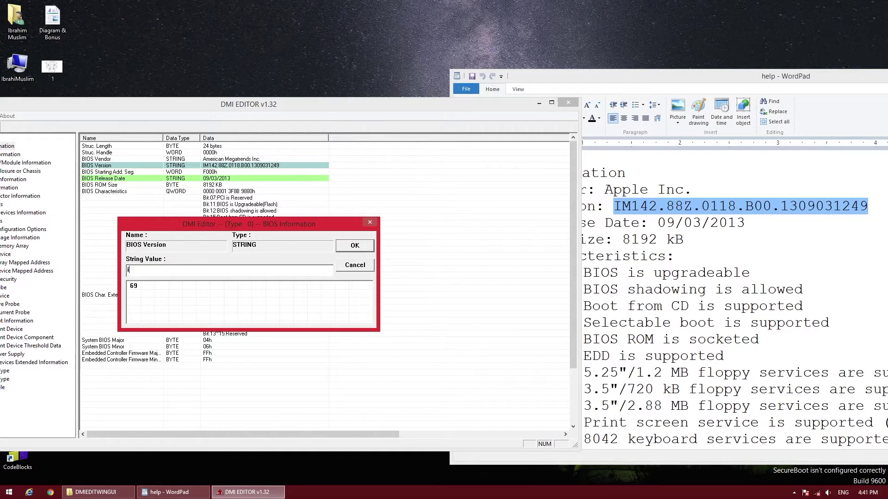
{"action": "type", "text": "IM142.88Z."}
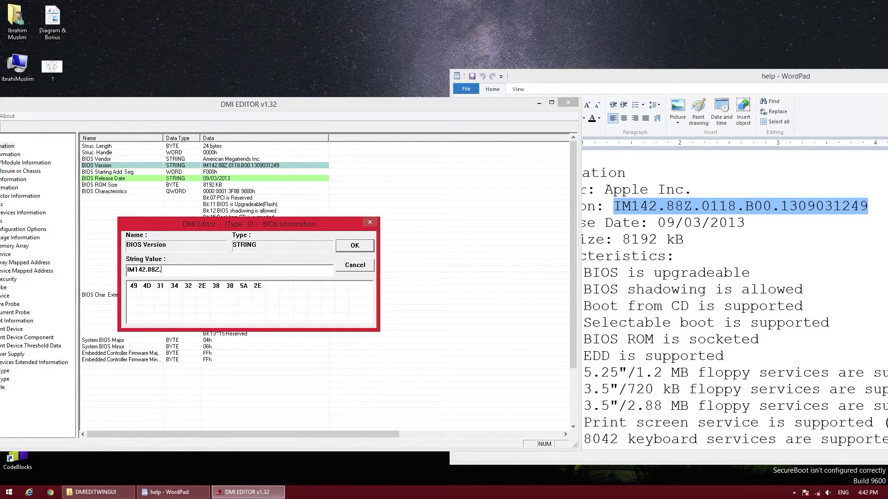
{"action": "type", "text": "0118.BOO."}
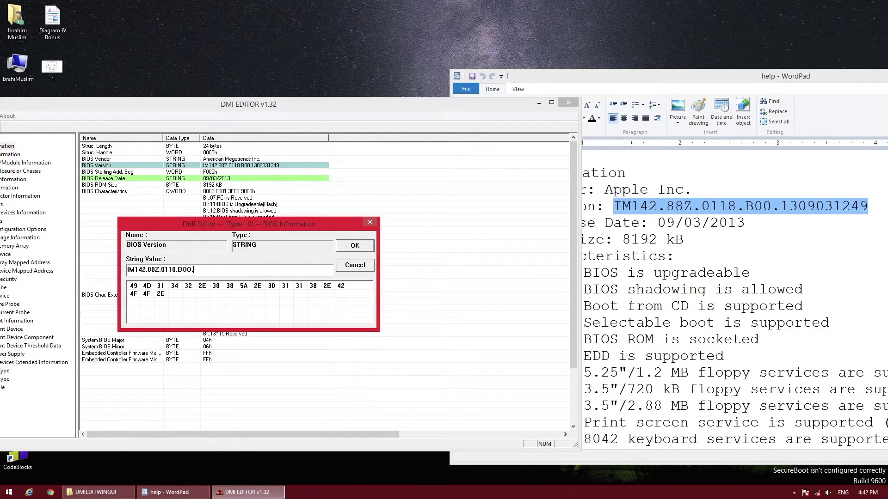
{"action": "type", "text": "130903124"}
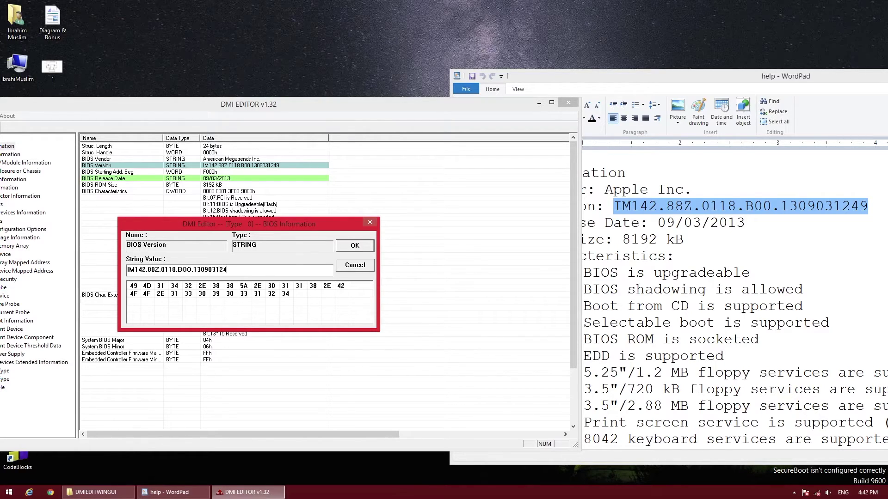
{"action": "type", "text": "9"}
{"action": "left_click", "coordinate": [351, 249]}
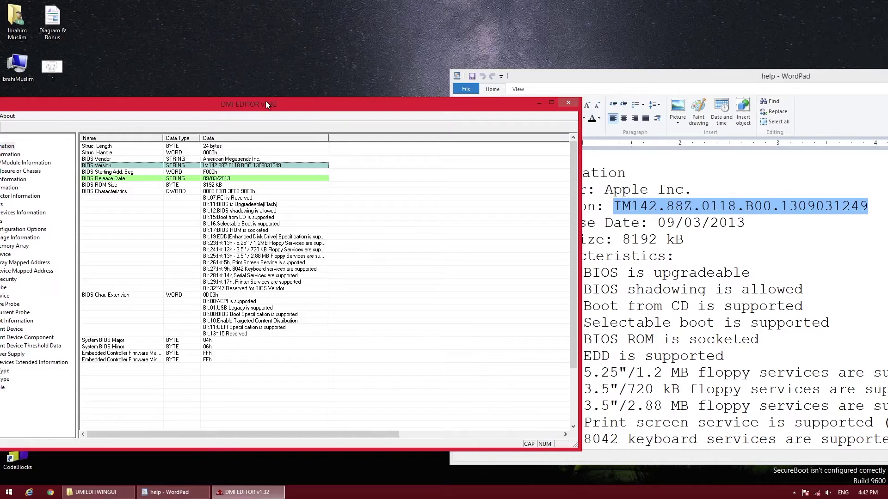
Step: Compare the BIOS Release Date entry against the dump's release date 09/03/2013
{"action": "left_click_drag", "start_coordinate": [265, 103], "coordinate": [430, 128]}
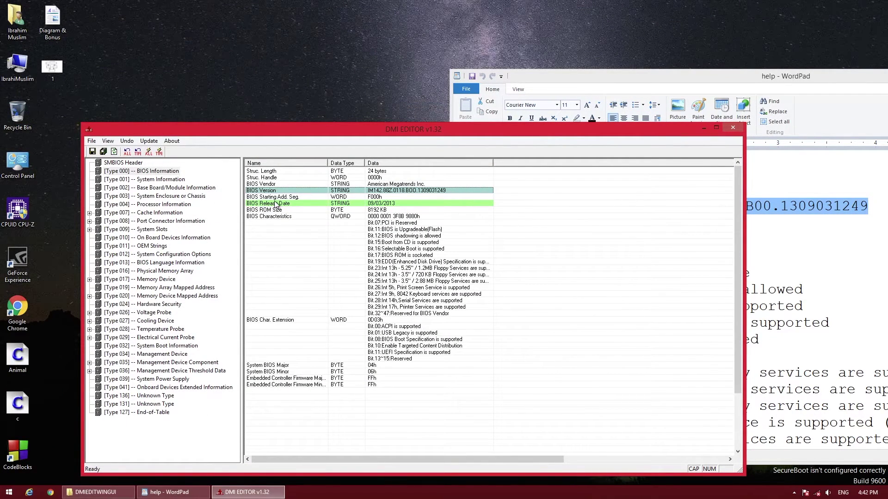
{"action": "left_click", "coordinate": [383, 204]}
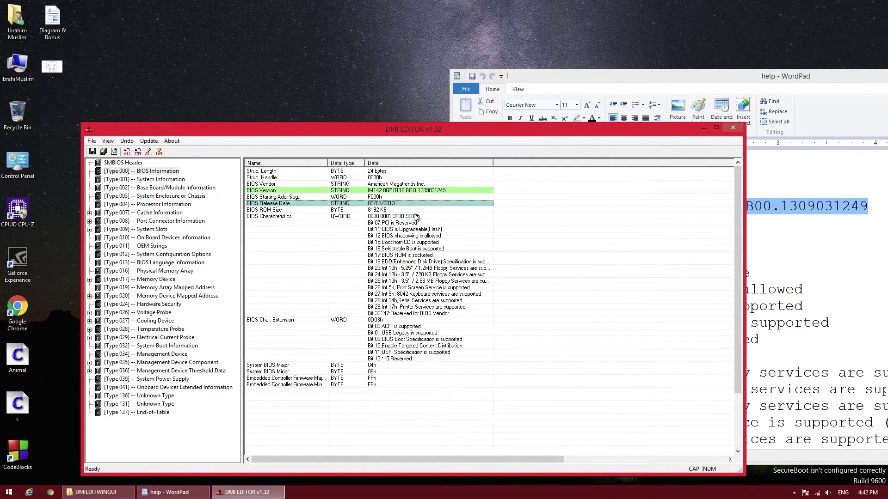
{"action": "key", "text": "alt+Tab"}
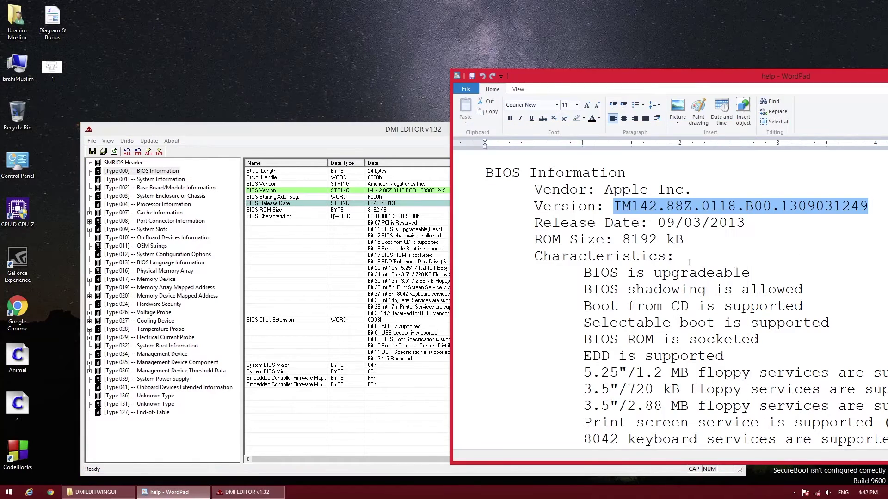
{"action": "left_click_drag", "start_coordinate": [657, 223], "coordinate": [745, 224]}
{"action": "left_click", "coordinate": [394, 197]}
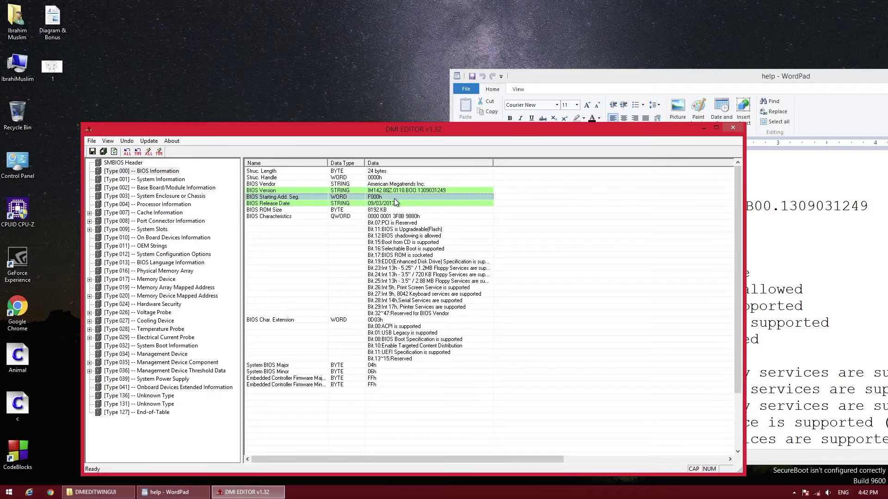
Step: Write the BIOS Information type to firmware via Update > Current Type and confirm
{"action": "left_click", "coordinate": [149, 141]}
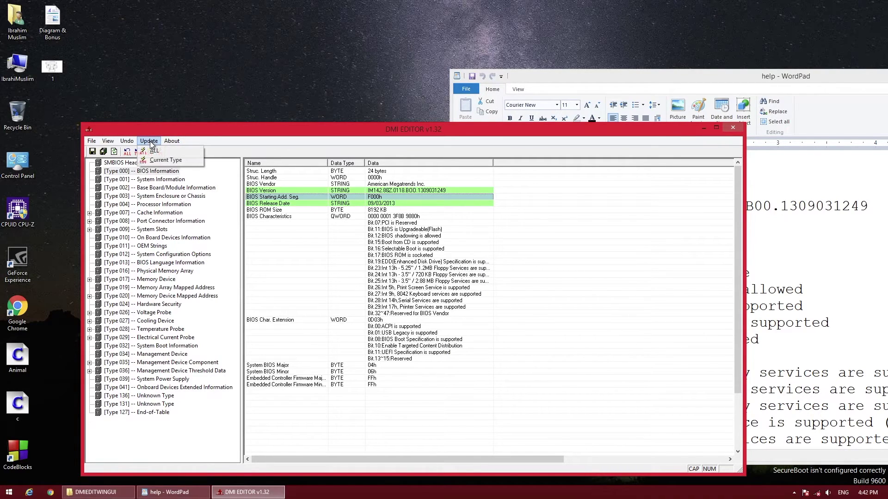
{"action": "left_click", "coordinate": [181, 160]}
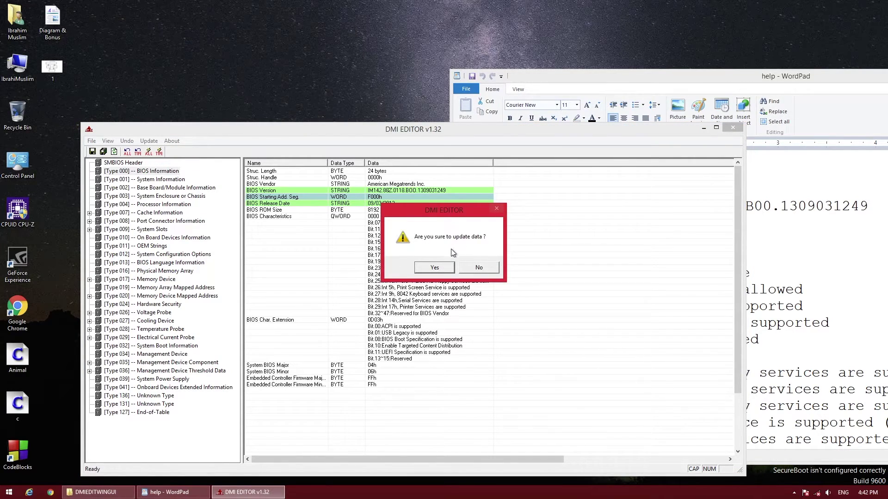
{"action": "left_click", "coordinate": [433, 267]}
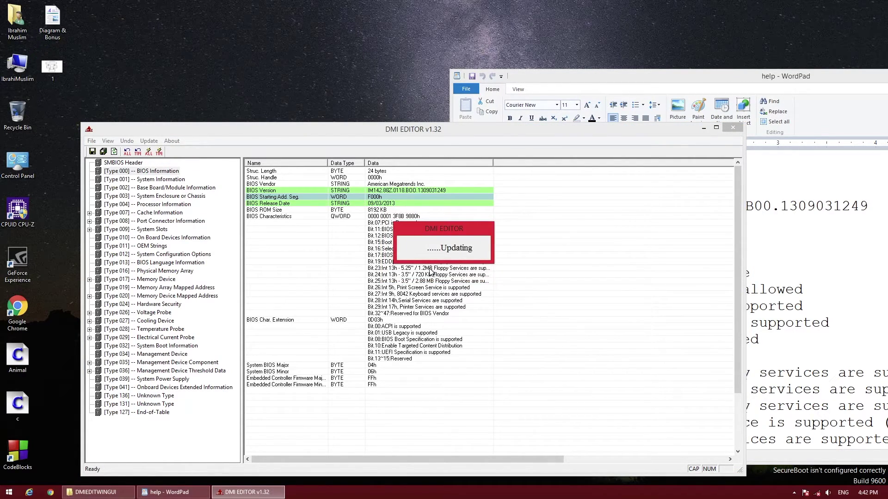
{"action": "left_click", "coordinate": [441, 327]}
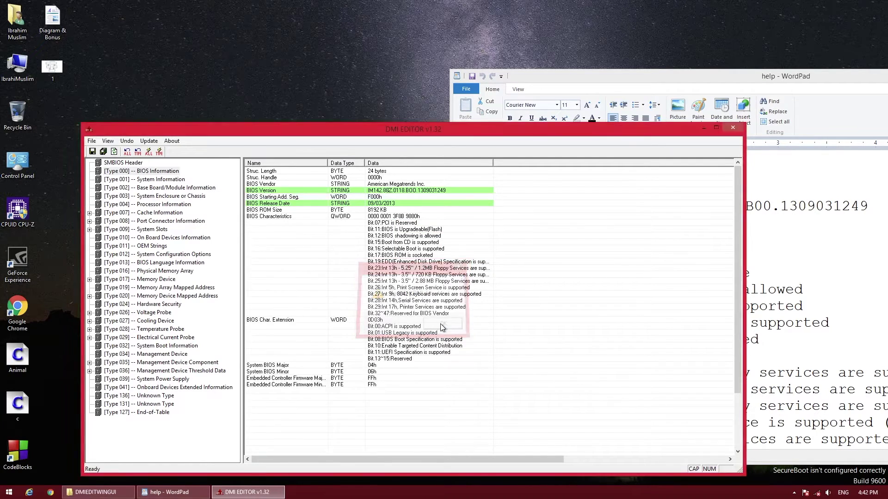
Step: Browse Types 001–004 (System, Base Board, Chassis, Processor), then step down to Type 011 OEM Strings
{"action": "left_click", "coordinate": [184, 179]}
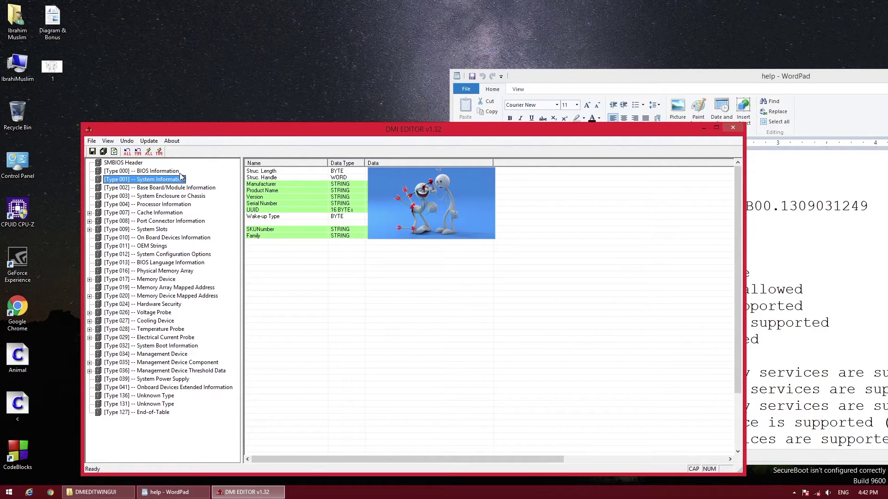
{"action": "left_click", "coordinate": [180, 188]}
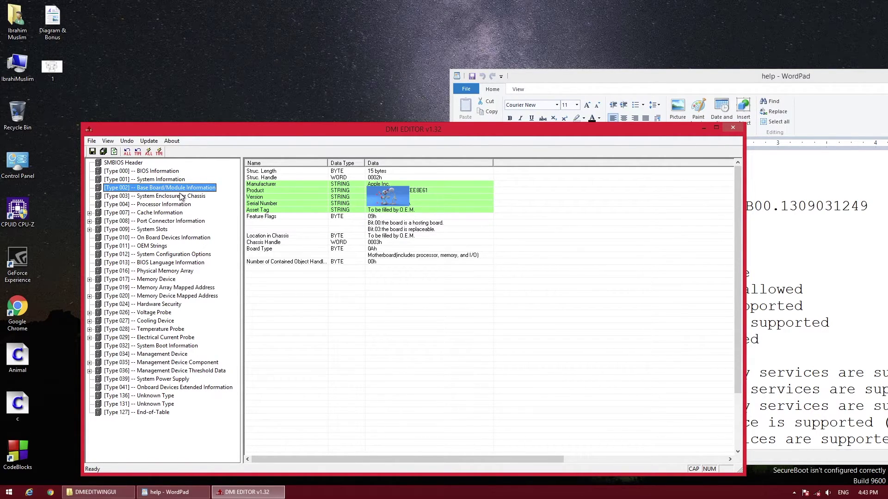
{"action": "left_click", "coordinate": [181, 196]}
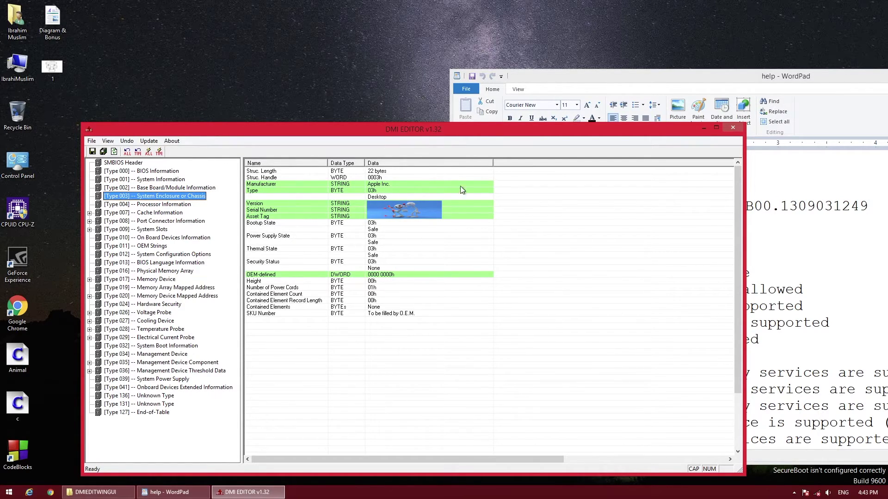
{"action": "left_click", "coordinate": [184, 205]}
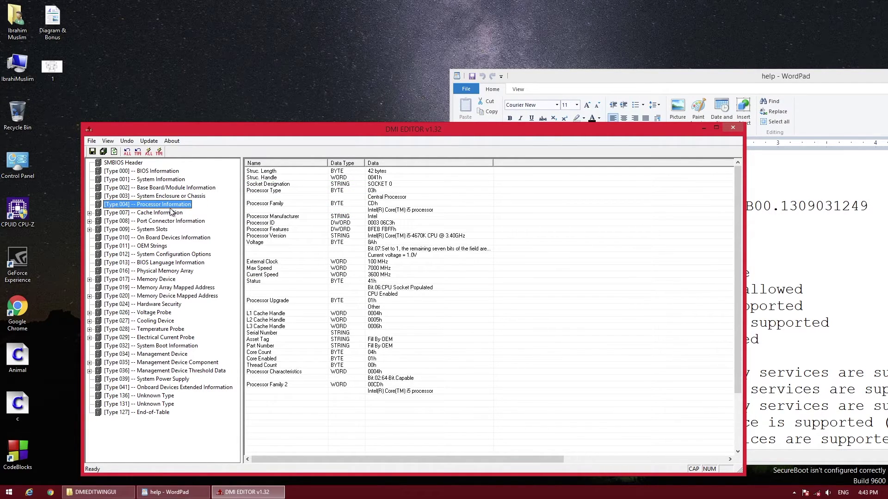
{"action": "key", "text": "Down"}
{"action": "key", "text": "Down"}
{"action": "key", "text": "Down"}
{"action": "key", "text": "Down"}
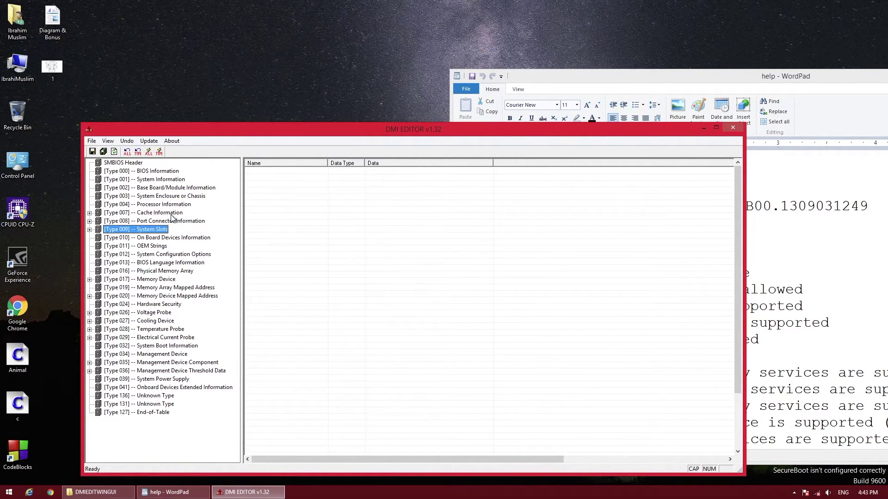
{"action": "key", "text": "Down"}
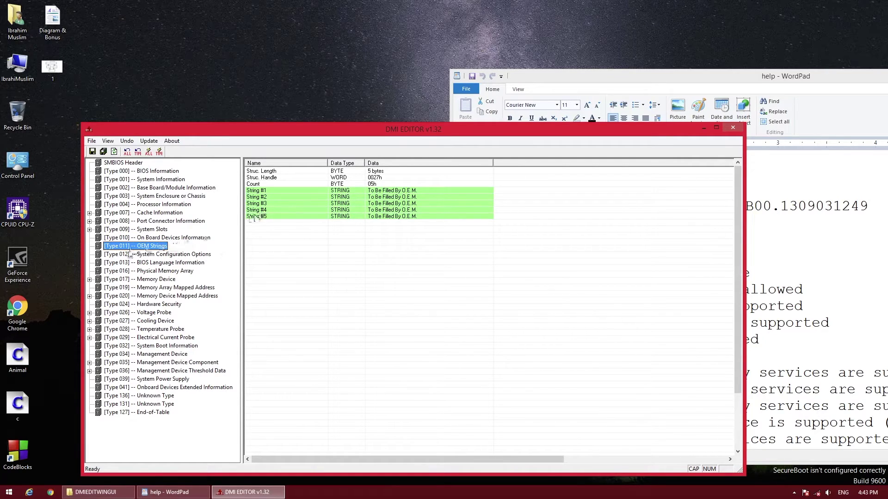
{"action": "left_click", "coordinate": [354, 194]}
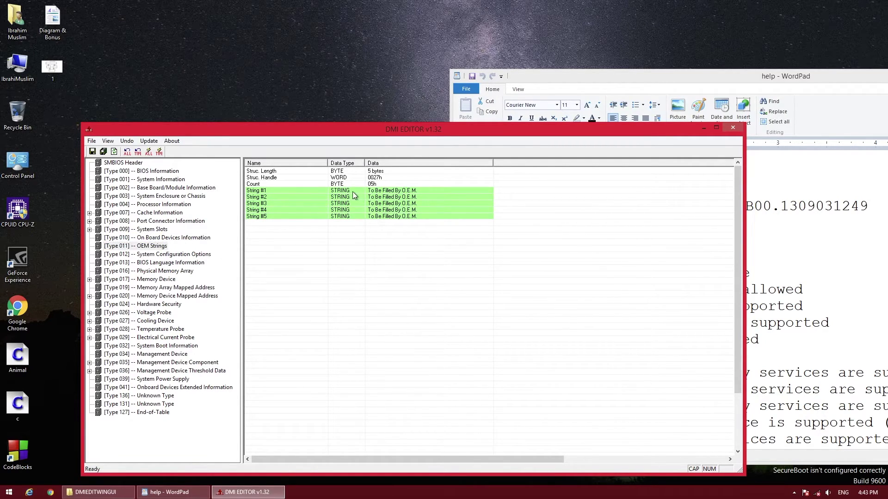
Step: Reposition the WordPad notes to the lower right and bring DMI Editor back to front
{"action": "left_click", "coordinate": [757, 226]}
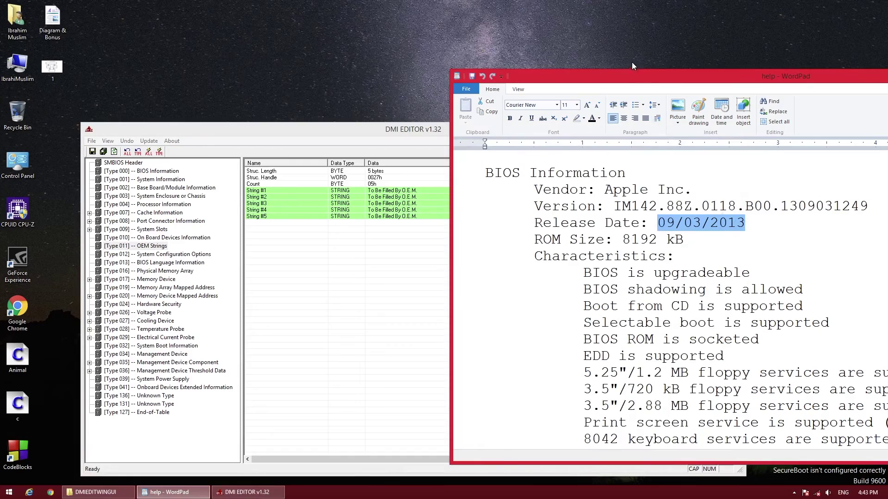
{"action": "left_click_drag", "start_coordinate": [634, 80], "coordinate": [396, 30]}
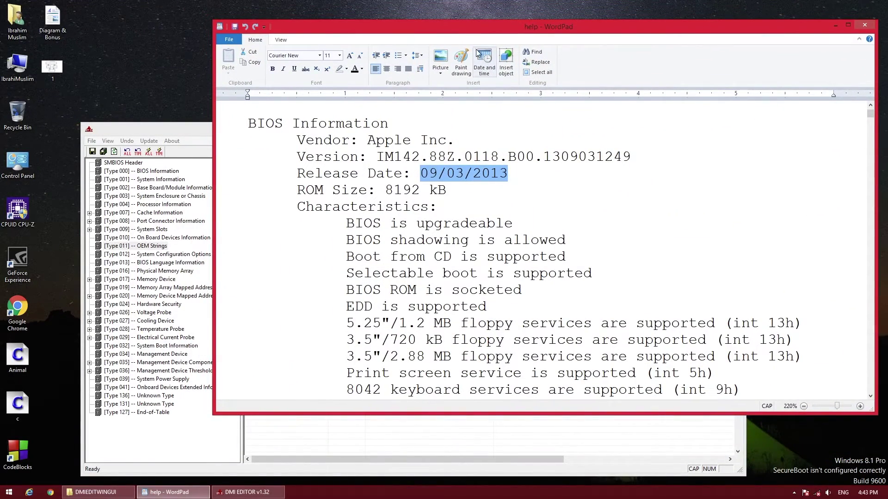
{"action": "left_click_drag", "start_coordinate": [481, 27], "coordinate": [736, 132]}
{"action": "left_click", "coordinate": [316, 271]}
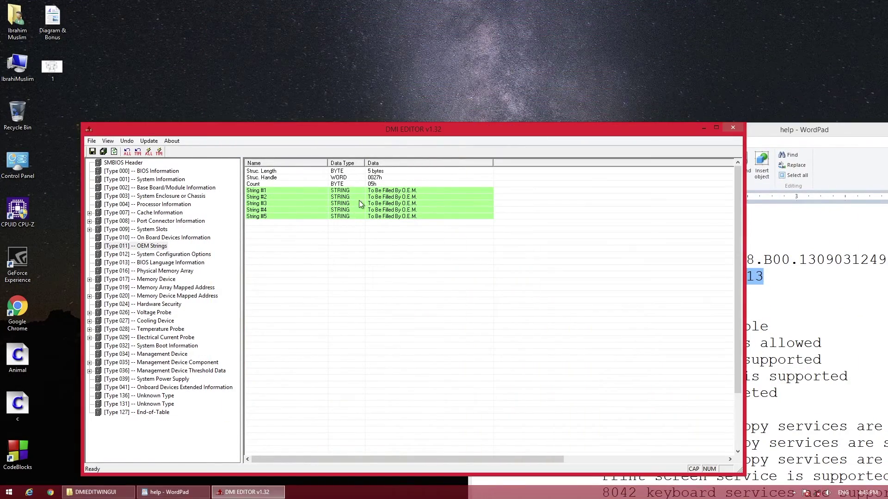
Step: Browse System Configuration Options through Memory Array Mapped Address, close DMI Editor, and recentre WordPad
{"action": "mouse_move", "coordinate": [153, 247]}
{"action": "left_mouse_down"}
{"action": "mouse_move", "coordinate": [159, 253]}
{"action": "mouse_move", "coordinate": [180, 244]}
{"action": "mouse_move", "coordinate": [164, 255]}
{"action": "left_mouse_up"}
{"action": "left_click", "coordinate": [167, 256]}
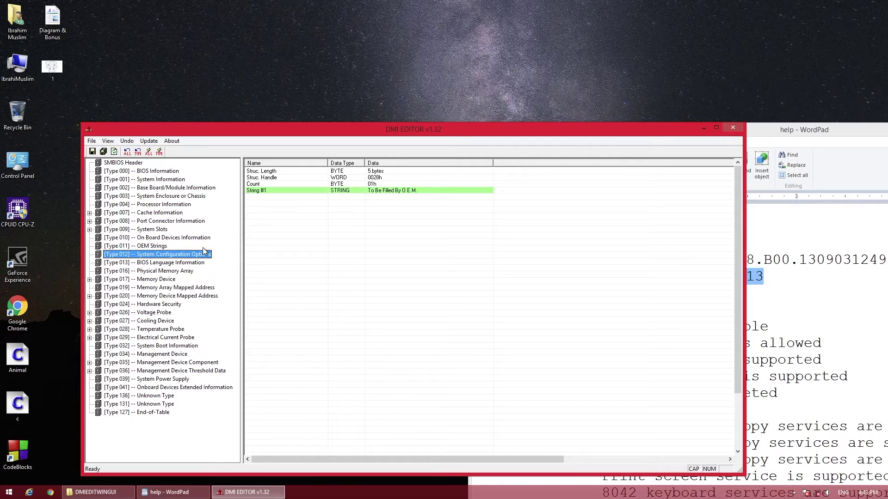
{"action": "mouse_move", "coordinate": [168, 260]}
{"action": "left_mouse_down"}
{"action": "mouse_move", "coordinate": [319, 202]}
{"action": "mouse_move", "coordinate": [147, 275]}
{"action": "mouse_move", "coordinate": [163, 266]}
{"action": "left_mouse_up"}
{"action": "key", "text": "Down"}
{"action": "key", "text": "Up"}
{"action": "key", "text": "Up"}
{"action": "key", "text": "Down"}
{"action": "key", "text": "Up"}
{"action": "key", "text": "Down"}
{"action": "key", "text": "Down"}
{"action": "key", "text": "Down"}
{"action": "key", "text": "Down"}
{"action": "key", "text": "Down"}
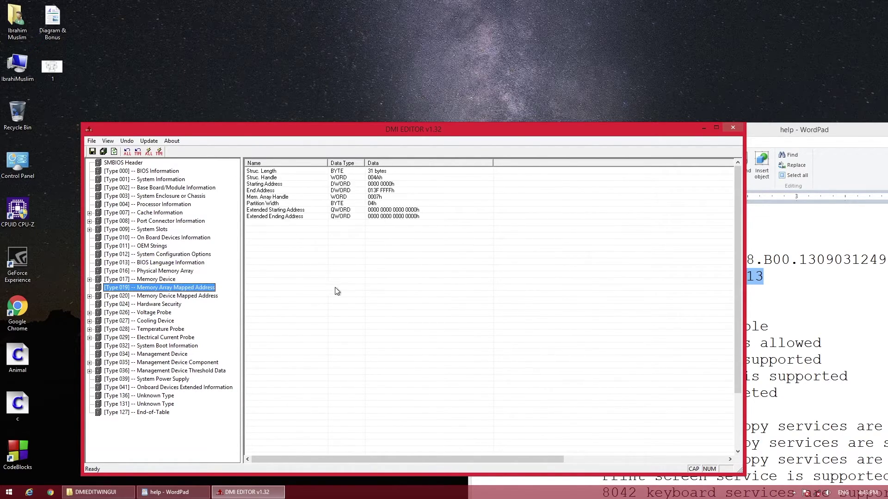
{"action": "key", "text": "Down"}
{"action": "key", "text": "Down"}
{"action": "key", "text": "Up"}
{"action": "key", "text": "Up"}
{"action": "left_click", "coordinate": [733, 127]}
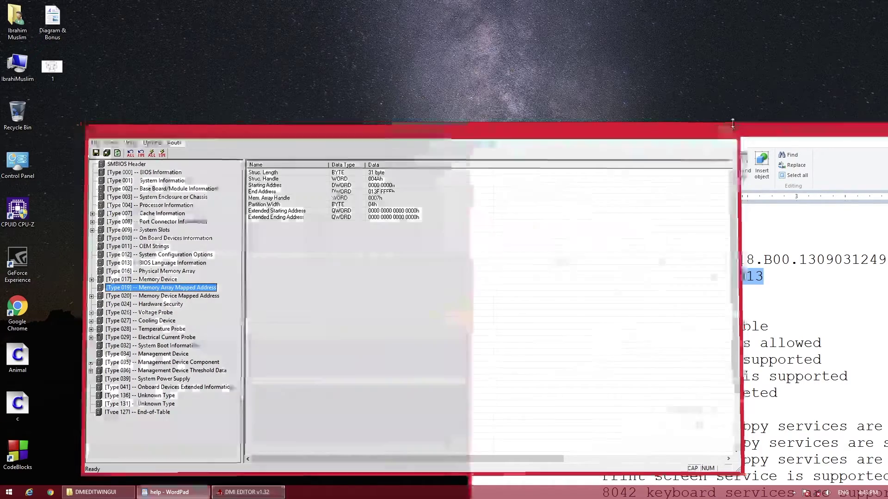
{"action": "left_click_drag", "start_coordinate": [735, 124], "coordinate": [318, 81]}
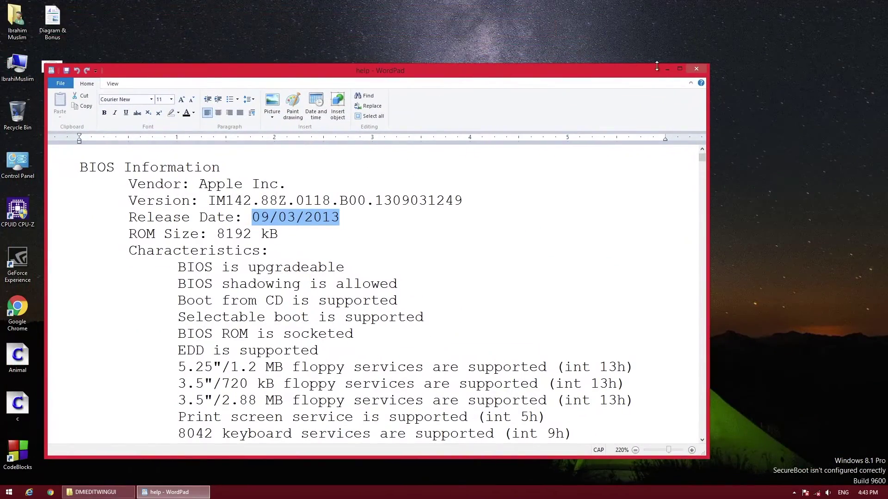
{"action": "left_click", "coordinate": [706, 69]}
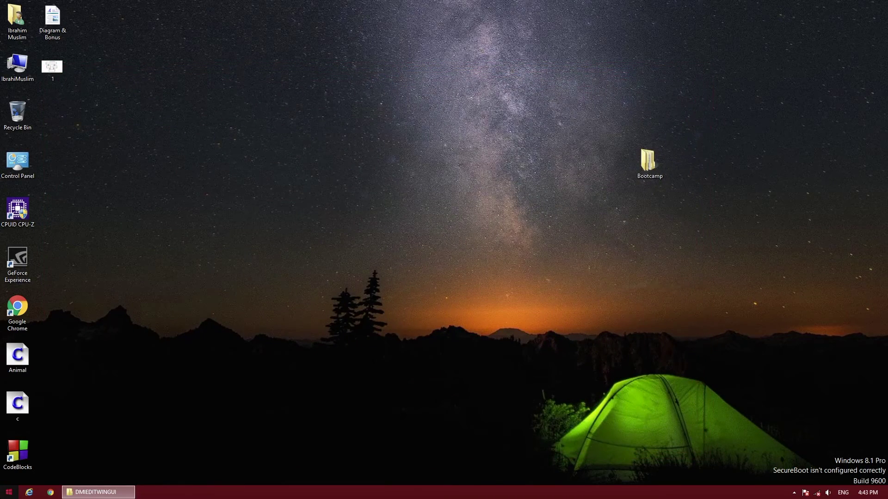
{"action": "right_click", "coordinate": [2, 496]}
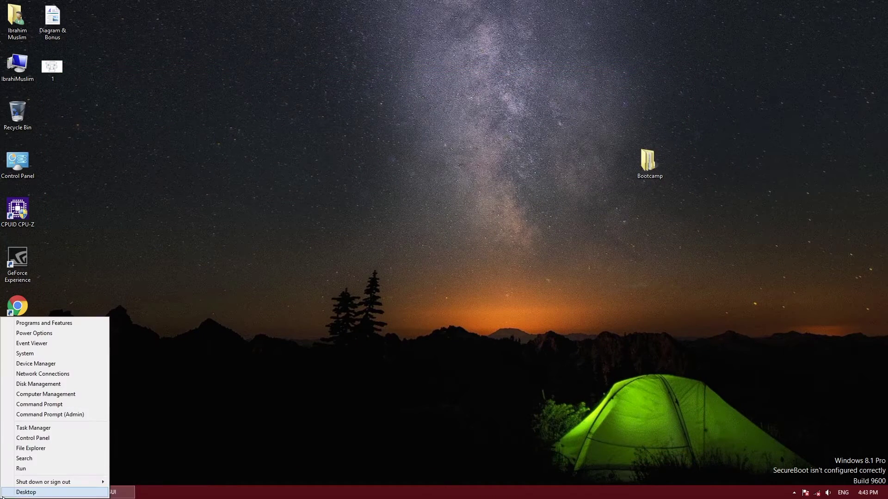
{"action": "left_click", "coordinate": [61, 468]}
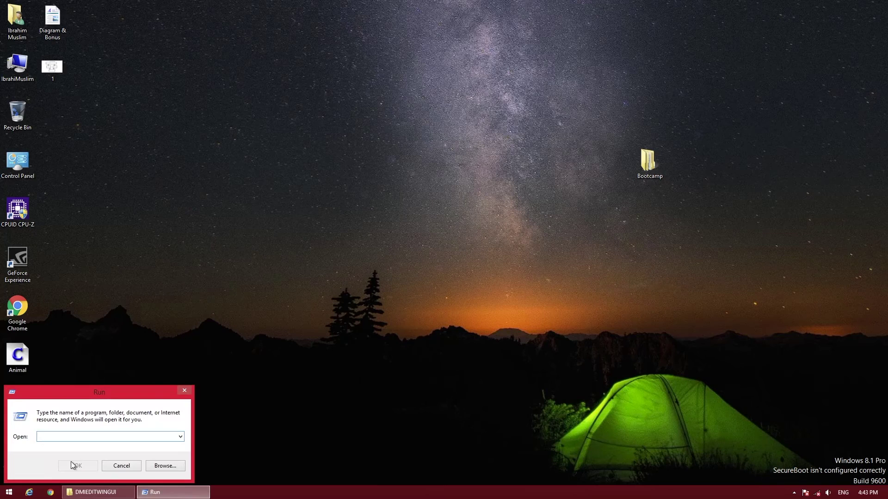
{"action": "type", "text": "DXDIA"}
{"action": "left_click", "coordinate": [71, 461]}
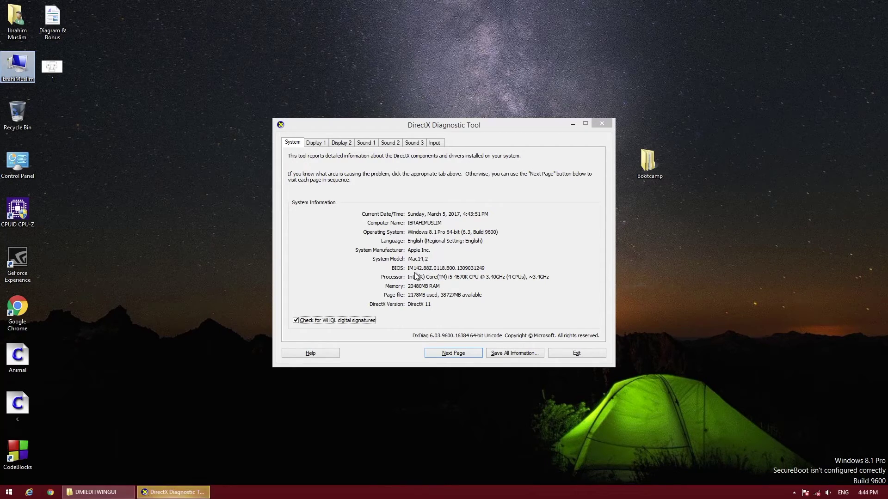
{"action": "left_click", "coordinate": [406, 246]}
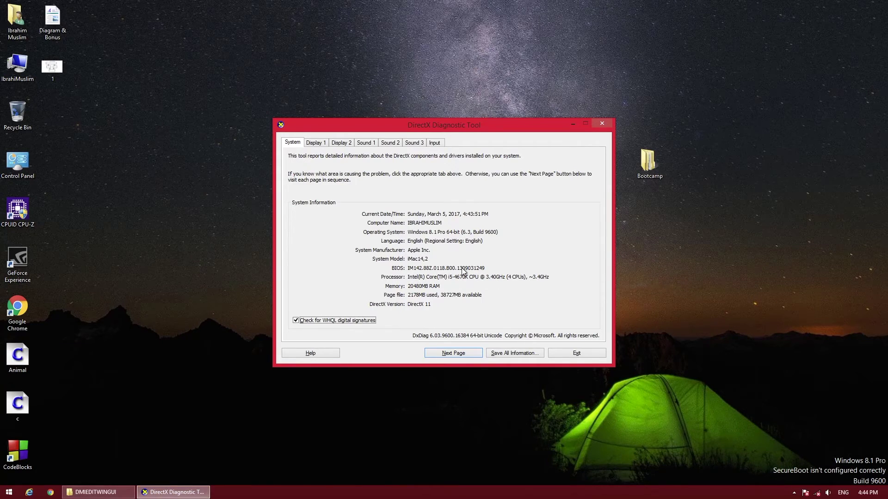
{"action": "left_click", "coordinate": [602, 124]}
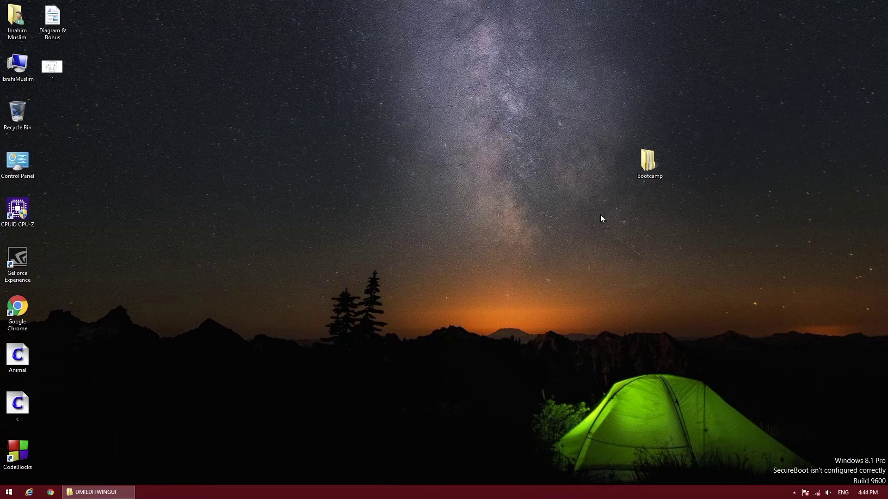
Step: From the desktop Bootcamp folder, go to BootCampWin10Drivers_W3nom\BootCamp and run Setup
{"action": "double_click", "coordinate": [639, 163]}
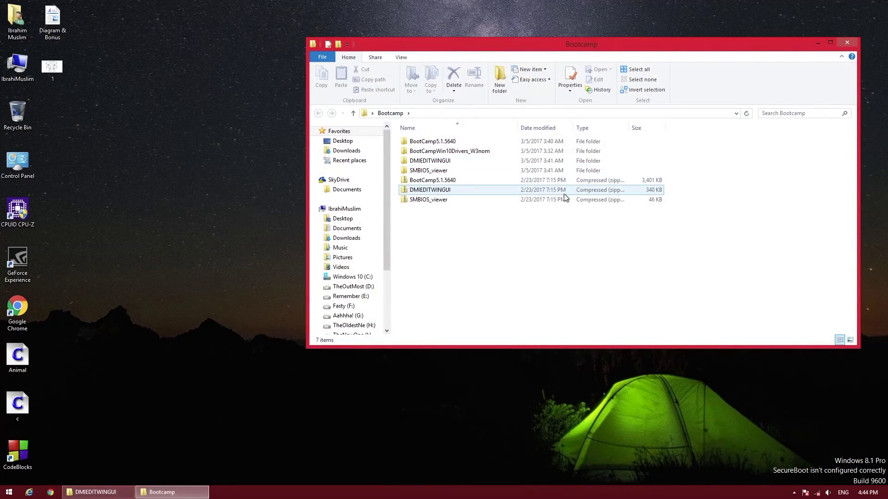
{"action": "key", "text": "d"}
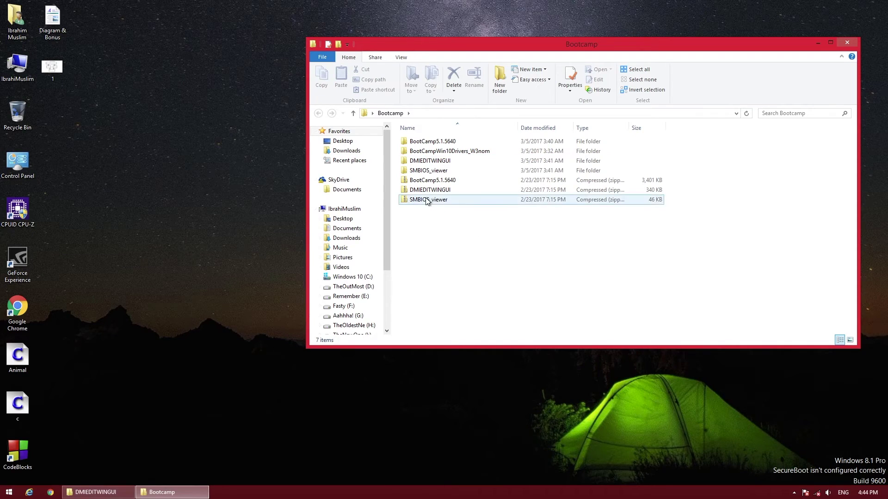
{"action": "left_click", "coordinate": [471, 153]}
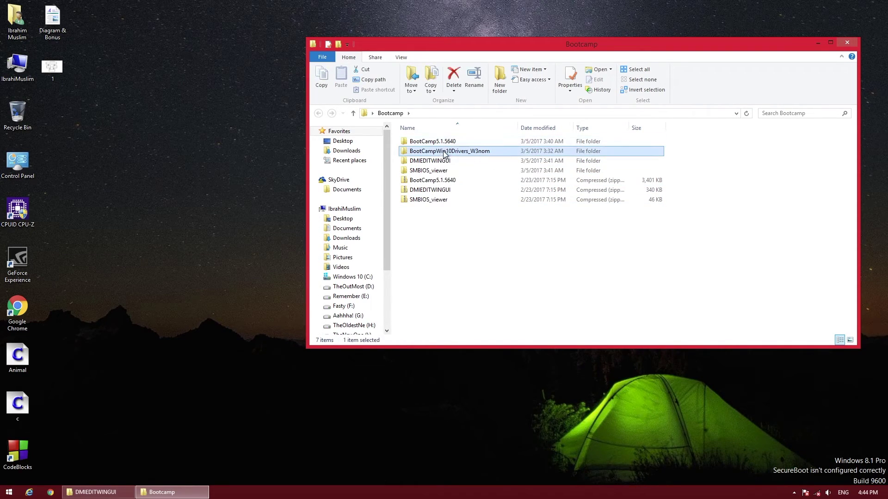
{"action": "double_click", "coordinate": [434, 142]}
{"action": "left_click", "coordinate": [318, 113]}
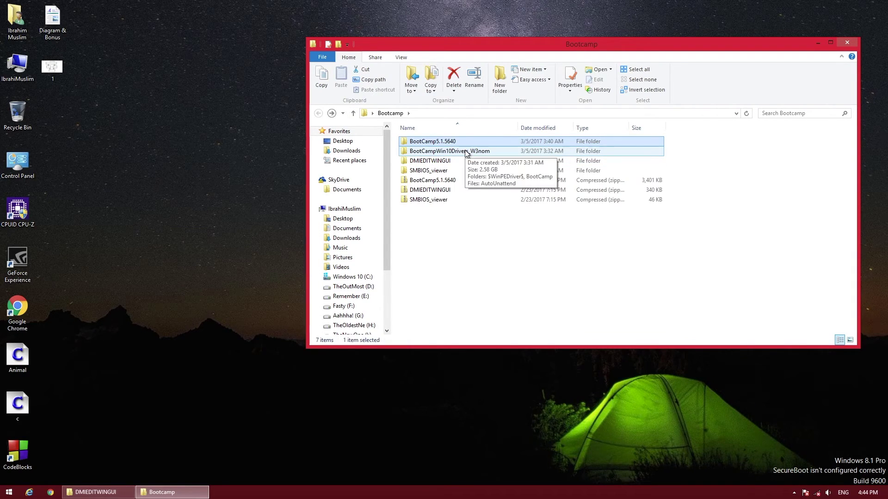
{"action": "left_click", "coordinate": [466, 152]}
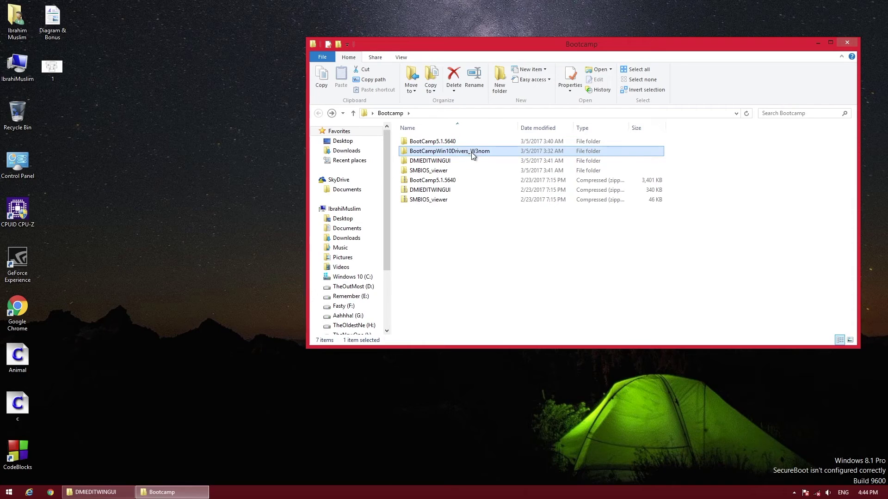
{"action": "double_click", "coordinate": [466, 152]}
{"action": "double_click", "coordinate": [426, 153]}
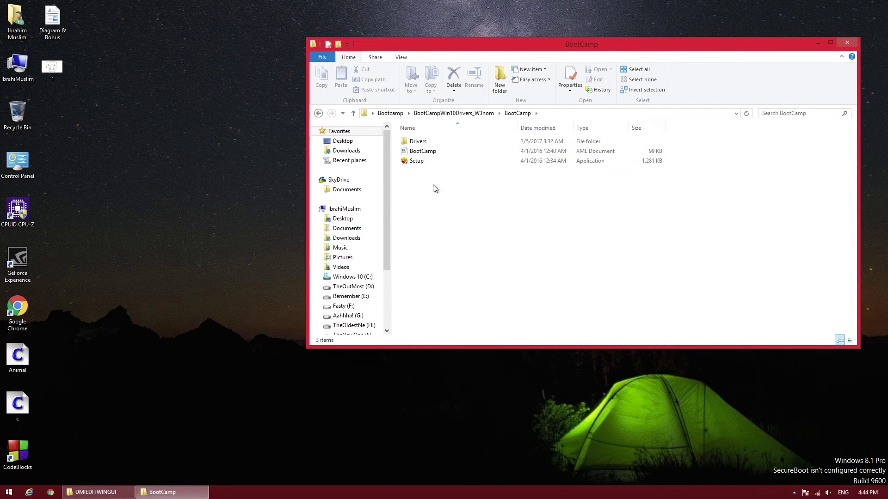
{"action": "double_click", "coordinate": [417, 161]}
Step: Approve the User Account Control prompt so Boot Camp setup opens at Repair Installation
{"action": "left_click", "coordinate": [625, 248]}
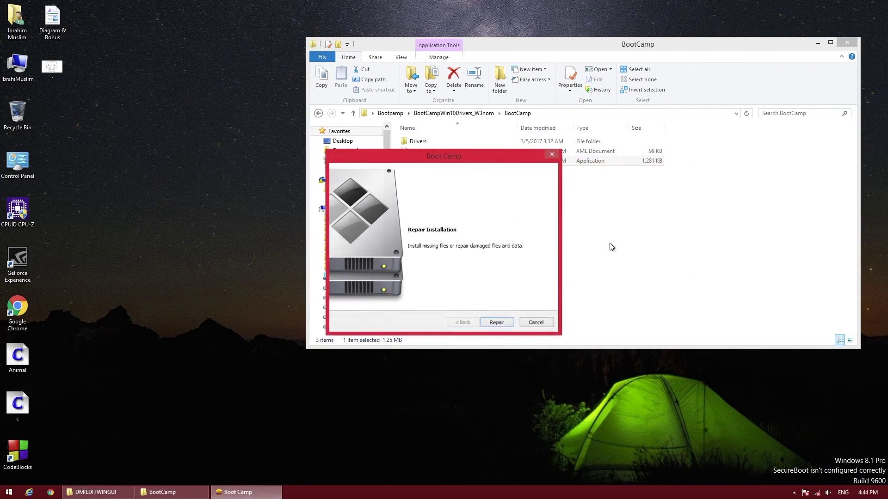